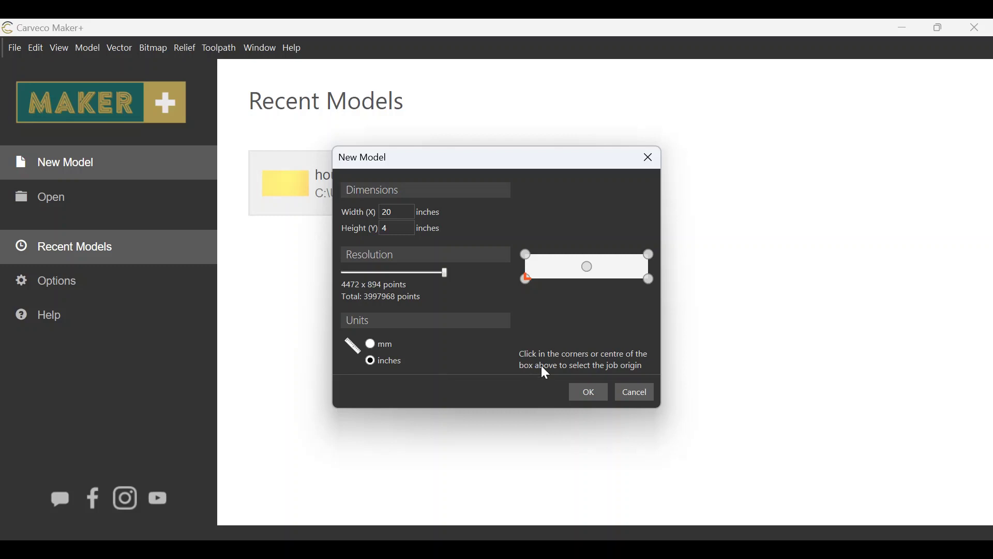
Step: Create the 20 × 4 inch model and draw a rough rectangle across it
{"action": "left_click", "coordinate": [595, 396]}
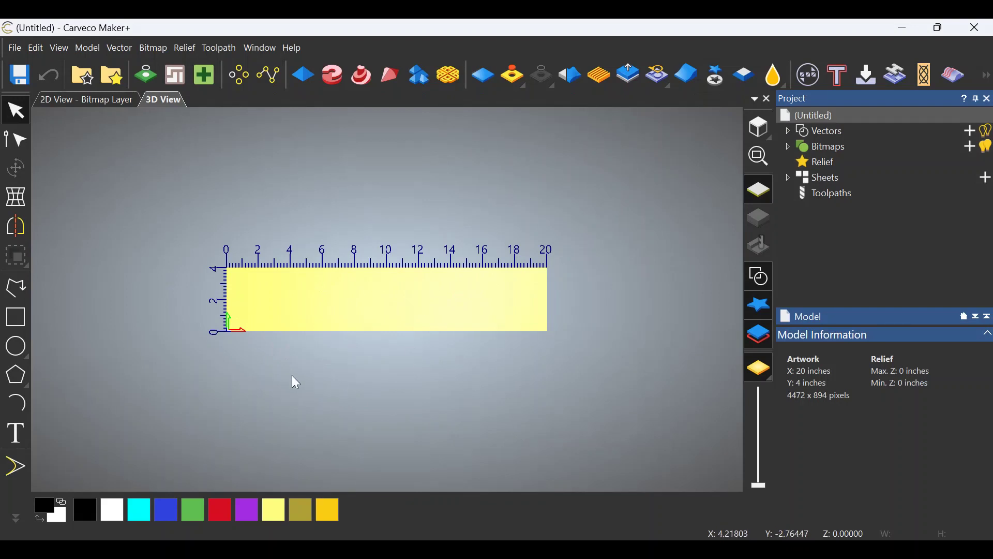
{"action": "left_click", "coordinate": [25, 317]}
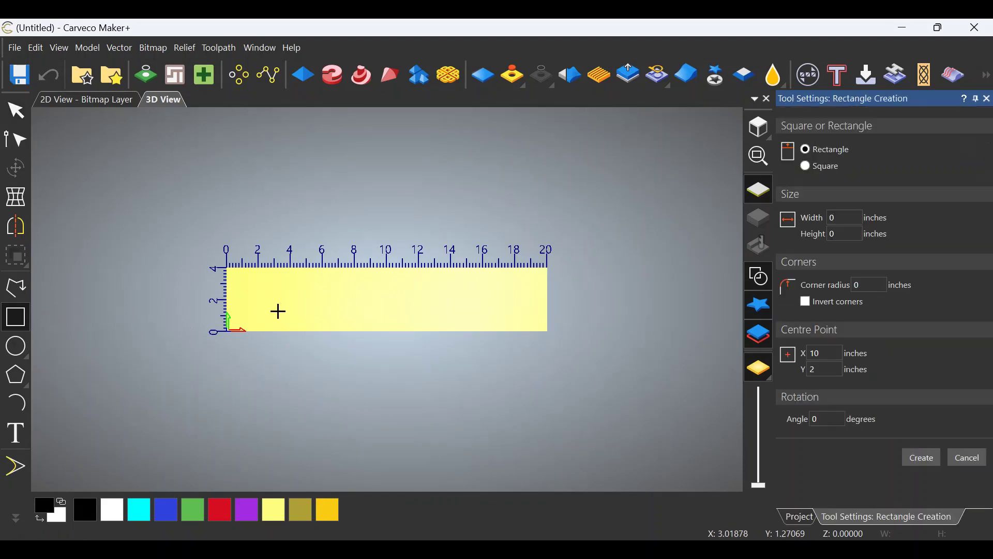
{"action": "left_click_drag", "start_coordinate": [238, 281], "coordinate": [539, 325]}
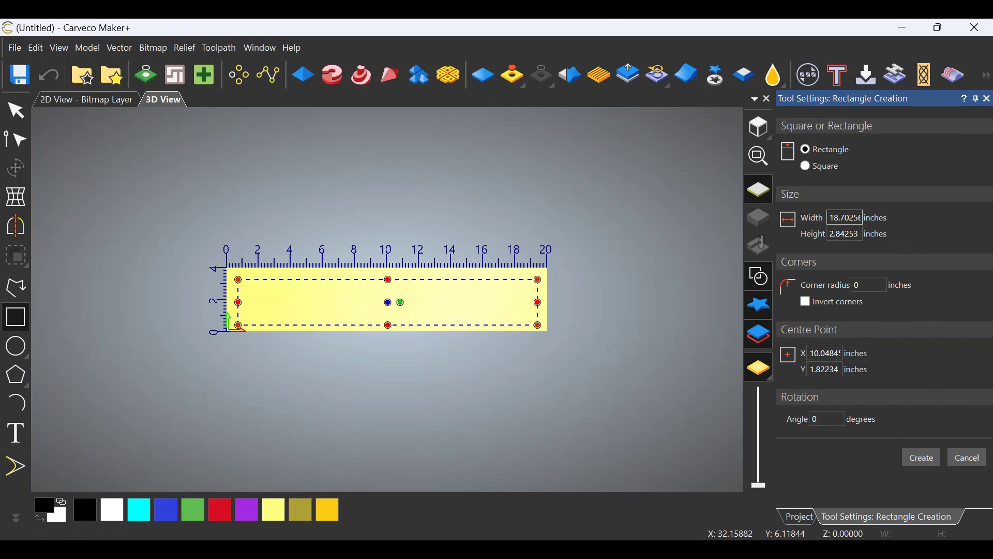
Step: Set the rectangle to width 17 and height 3 inches and create it
{"action": "left_click", "coordinate": [860, 218]}
{"action": "key", "text": "Home"}
{"action": "key", "text": "Delete"}
{"action": "type", "text": "1"}
{"action": "left_click_drag", "start_coordinate": [860, 218], "coordinate": [826, 223]}
{"action": "type", "text": "17"}
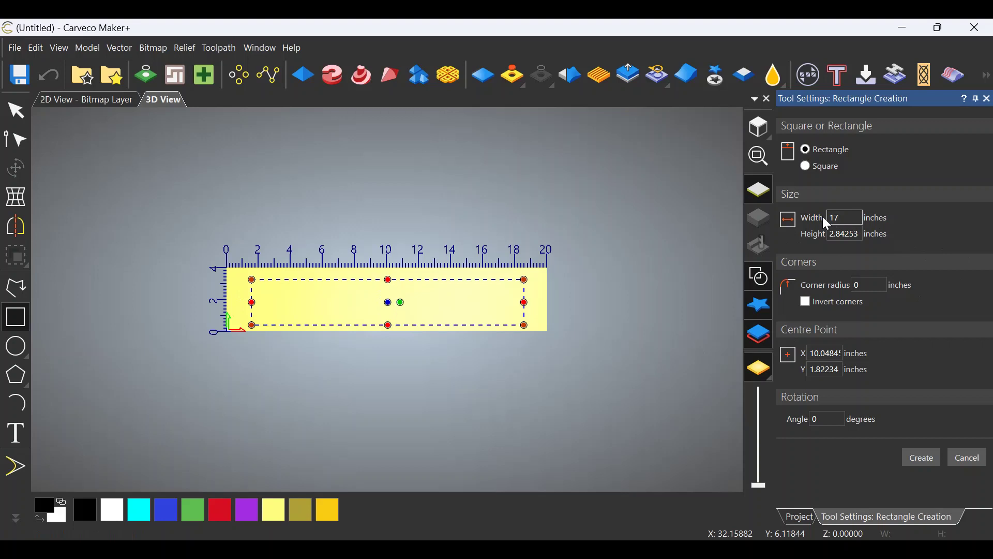
{"action": "left_click_drag", "start_coordinate": [861, 234], "coordinate": [831, 235]}
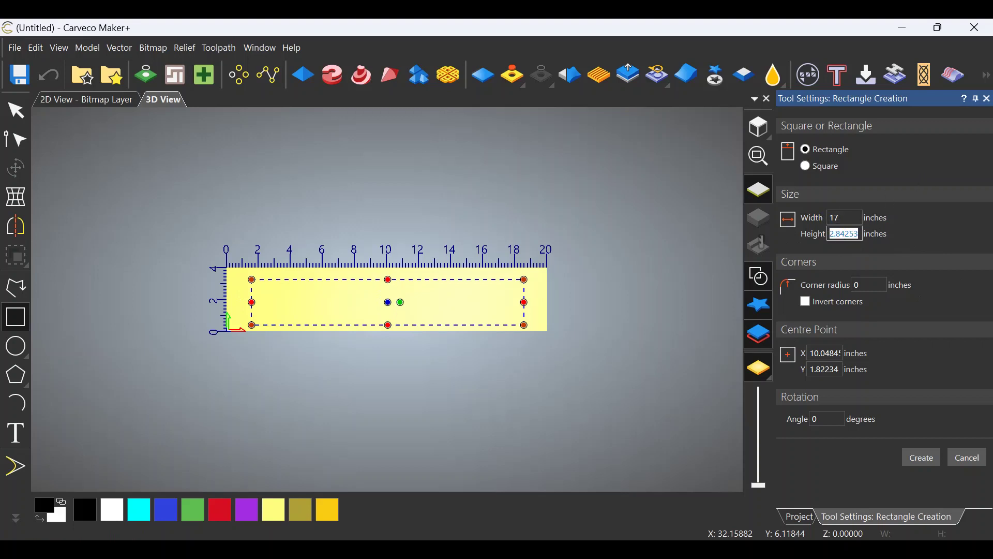
{"action": "type", "text": "3"}
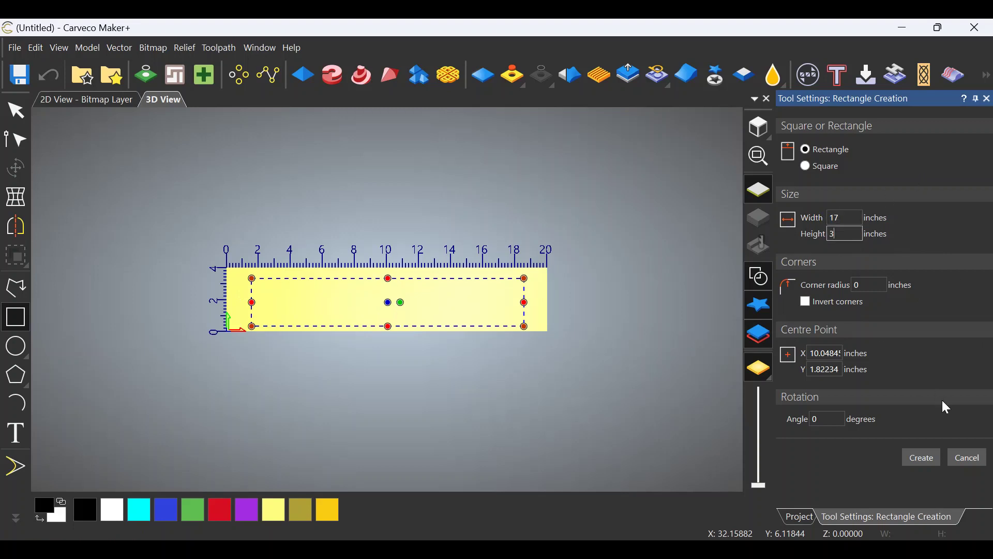
{"action": "left_click", "coordinate": [921, 457]}
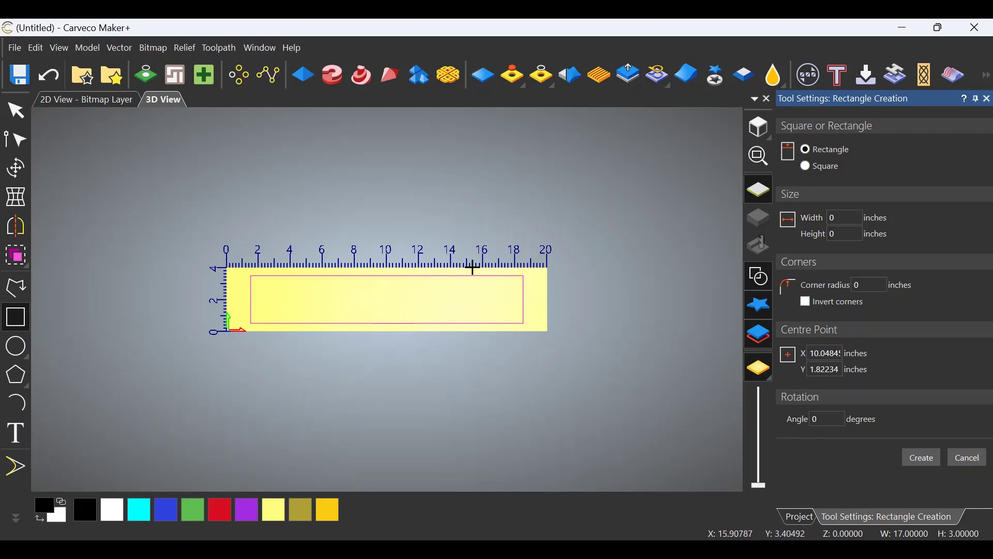
Step: Give the rectangle a Plane shape profile with a 0.75-inch start height, combined by Add
{"action": "left_click", "coordinate": [309, 80]}
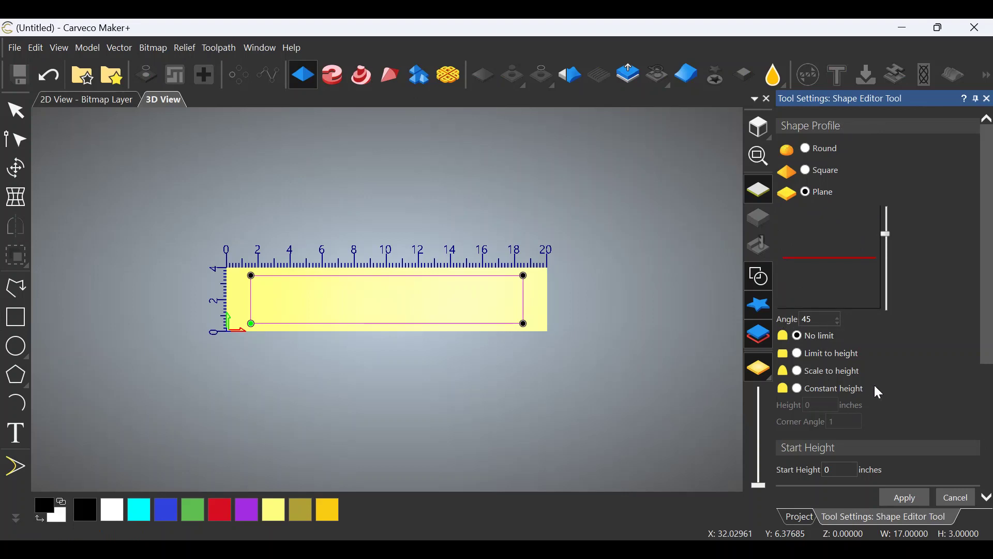
{"action": "scroll", "coordinate": [875, 386], "scroll_direction": "down", "scroll_amount": 5}
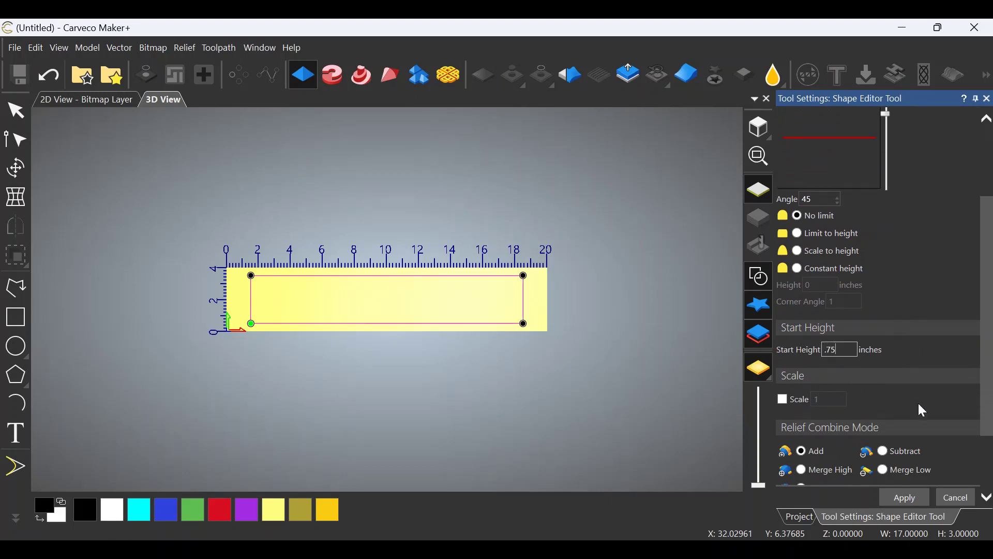
{"action": "scroll", "coordinate": [919, 406], "scroll_direction": "down", "scroll_amount": 4}
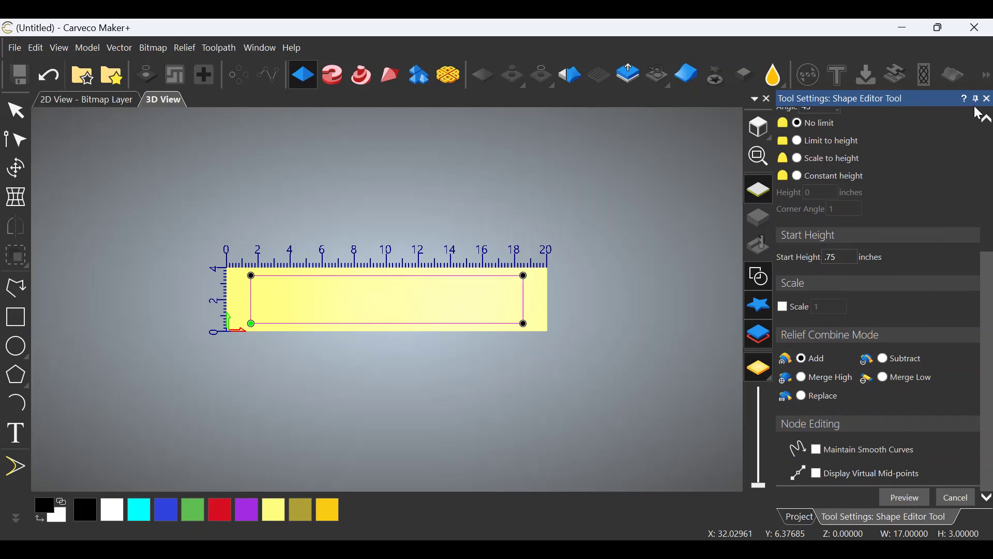
Step: Build the 0.75-inch relief block and orbit the 3D view to inspect it
{"action": "left_click", "coordinate": [989, 100]}
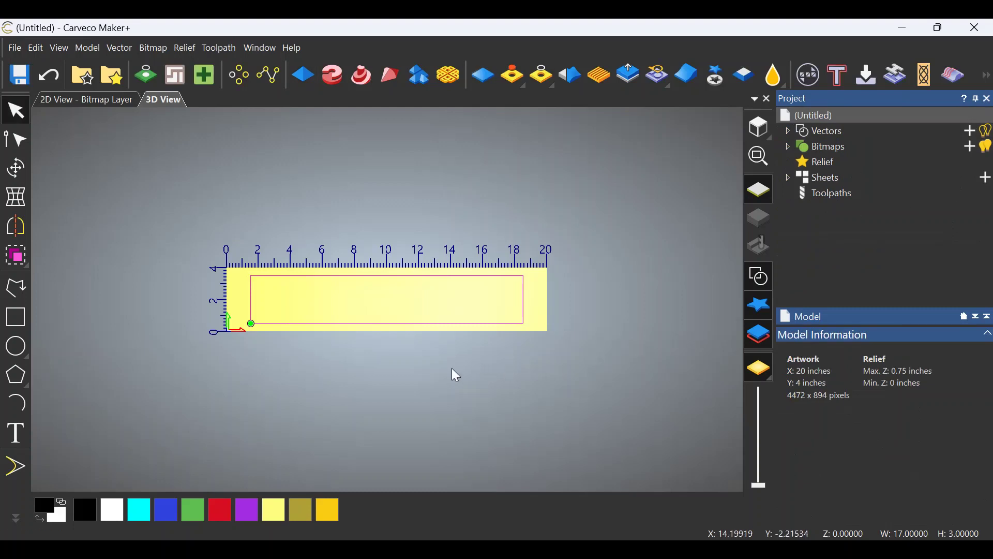
{"action": "mouse_move", "coordinate": [399, 307]}
{"action": "left_mouse_down"}
{"action": "mouse_move", "coordinate": [386, 254]}
{"action": "mouse_move", "coordinate": [393, 207]}
{"action": "mouse_move", "coordinate": [423, 295]}
{"action": "mouse_move", "coordinate": [441, 279]}
{"action": "mouse_move", "coordinate": [439, 336]}
{"action": "mouse_move", "coordinate": [466, 306]}
{"action": "mouse_move", "coordinate": [572, 321]}
{"action": "mouse_move", "coordinate": [488, 343]}
{"action": "mouse_move", "coordinate": [383, 316]}
{"action": "left_mouse_up"}
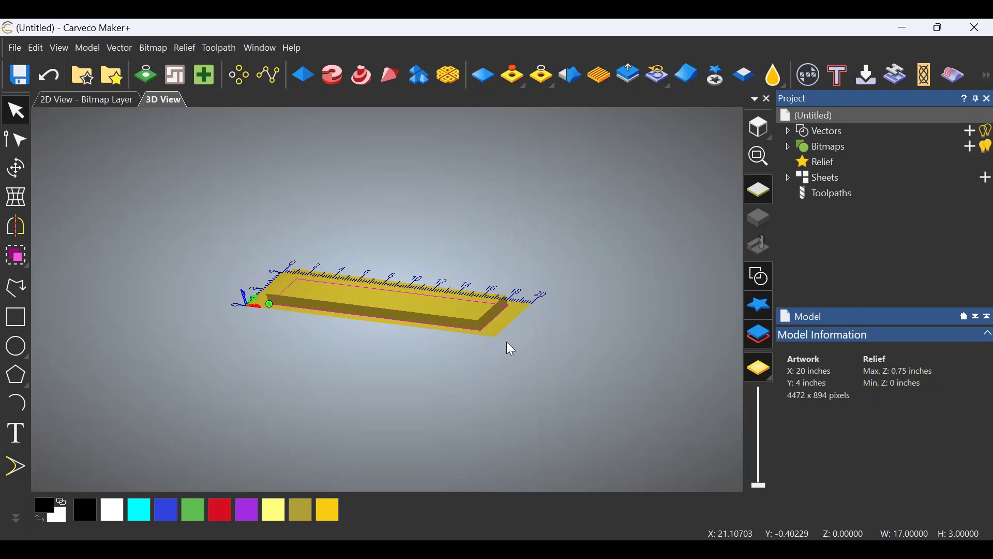
{"action": "left_click_drag", "start_coordinate": [468, 360], "coordinate": [436, 345]}
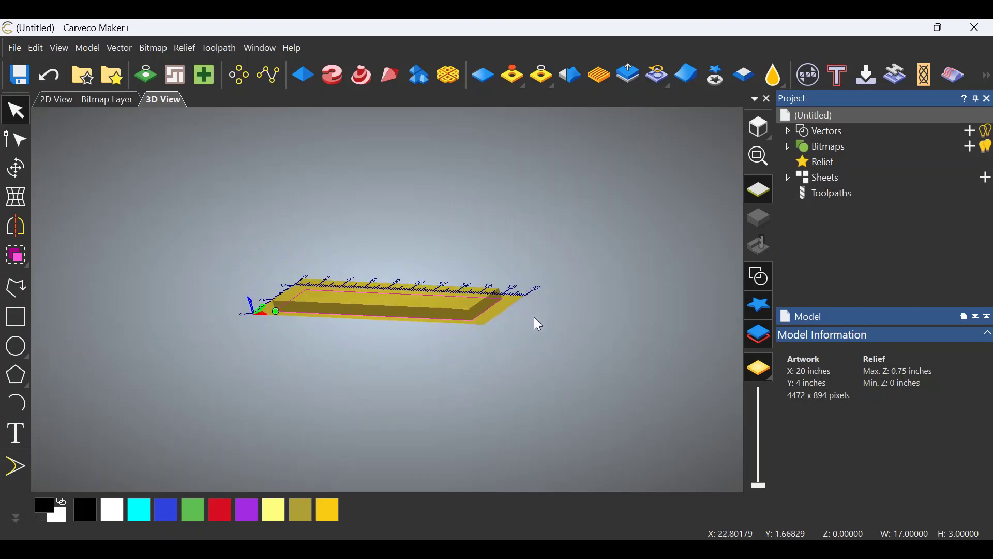
{"action": "left_click_drag", "start_coordinate": [534, 318], "coordinate": [544, 351]}
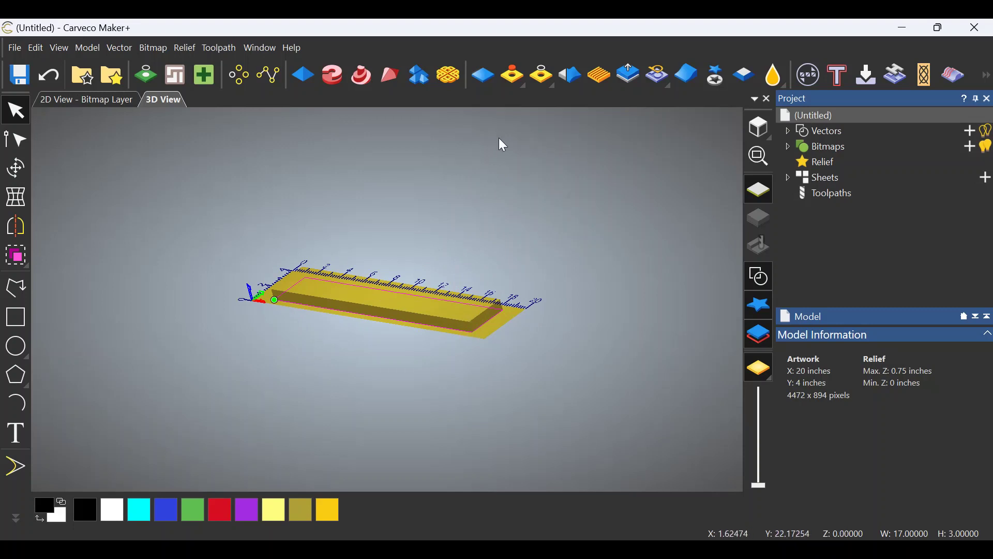
Step: Configure a Linear relief fade from X 0, Y 0 to X 0, Y 3
{"action": "left_click", "coordinate": [688, 83]}
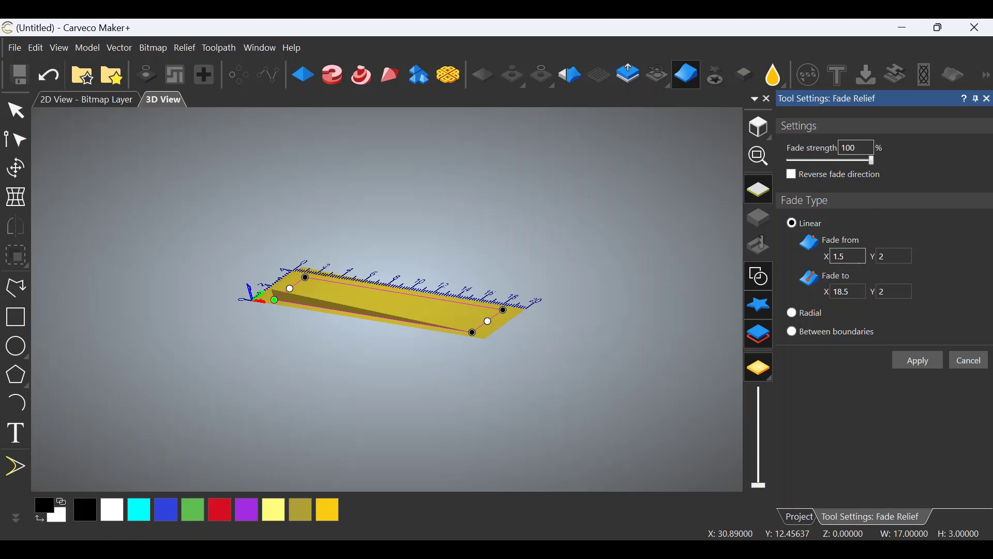
{"action": "left_click_drag", "start_coordinate": [844, 256], "coordinate": [834, 266]}
{"action": "type", "text": "0"}
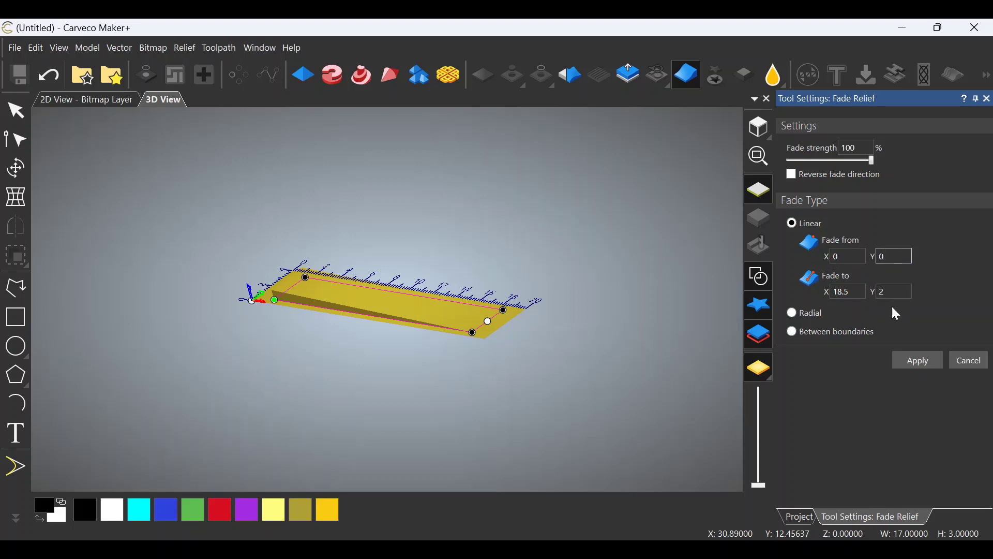
{"action": "left_click", "coordinate": [847, 292]}
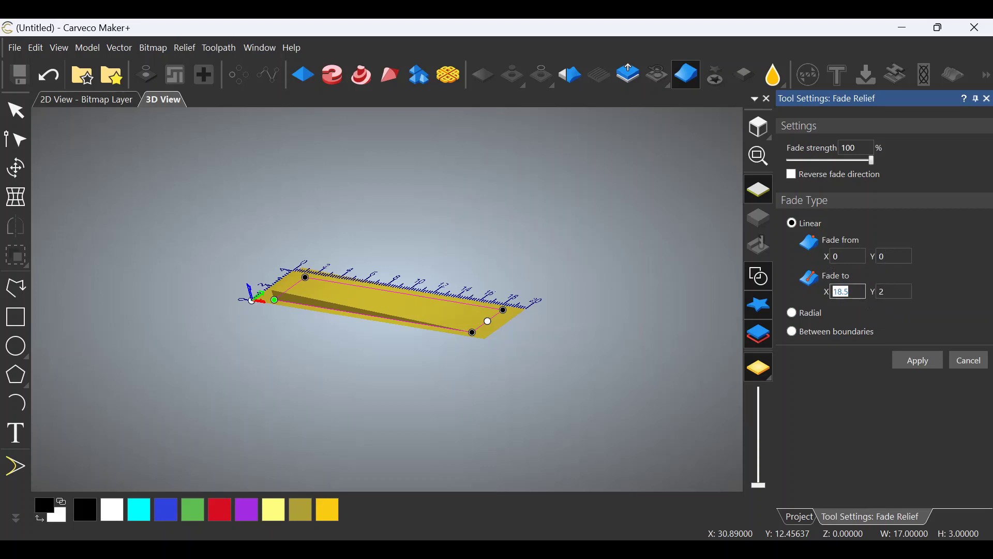
{"action": "type", "text": "0"}
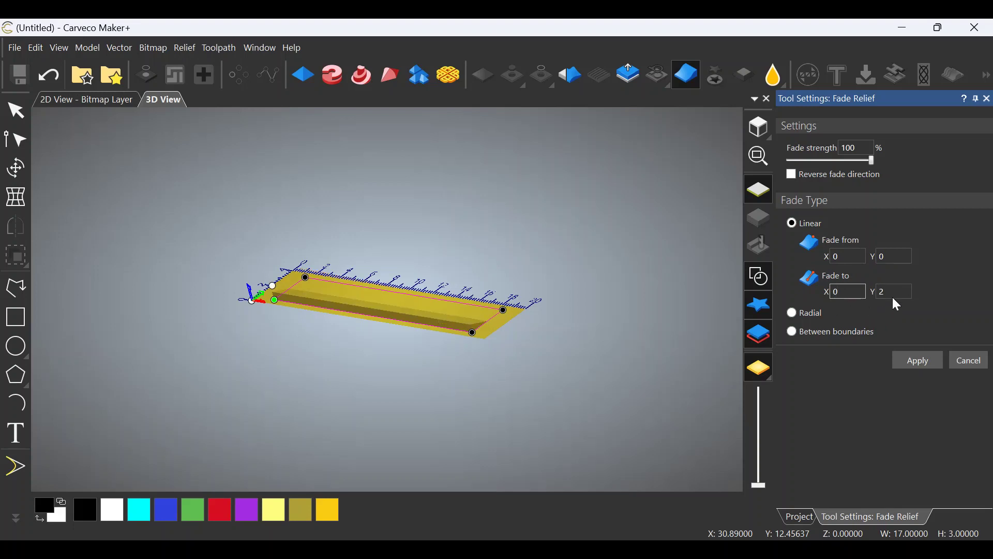
{"action": "left_click", "coordinate": [886, 292]}
{"action": "type", "text": "3"}
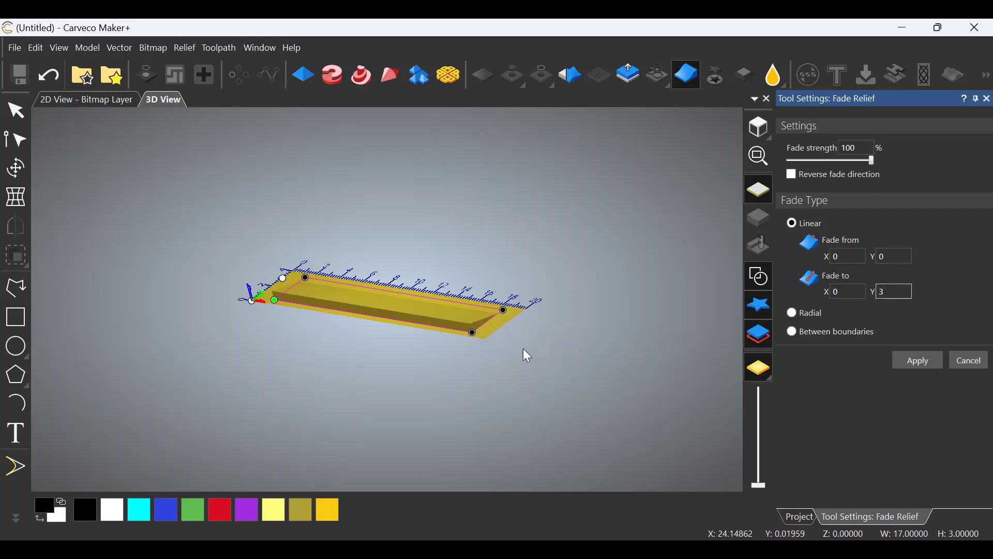
{"action": "left_click_drag", "start_coordinate": [523, 349], "coordinate": [434, 340]}
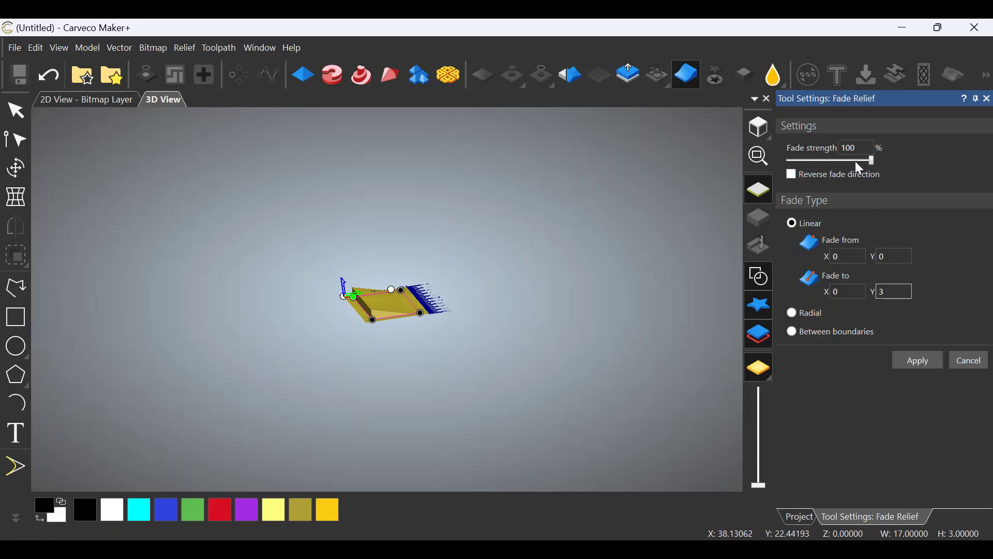
Step: Lower the fade strength to about 48 percent and apply the fade
{"action": "left_click", "coordinate": [872, 161]}
{"action": "scroll", "coordinate": [401, 310], "scroll_direction": "up", "scroll_amount": 5}
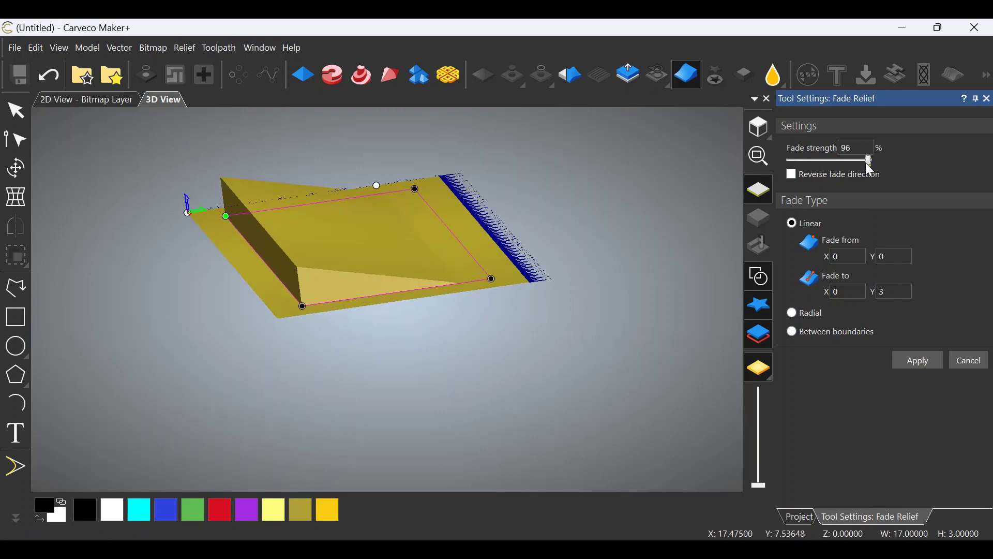
{"action": "left_click_drag", "start_coordinate": [870, 167], "coordinate": [837, 175]}
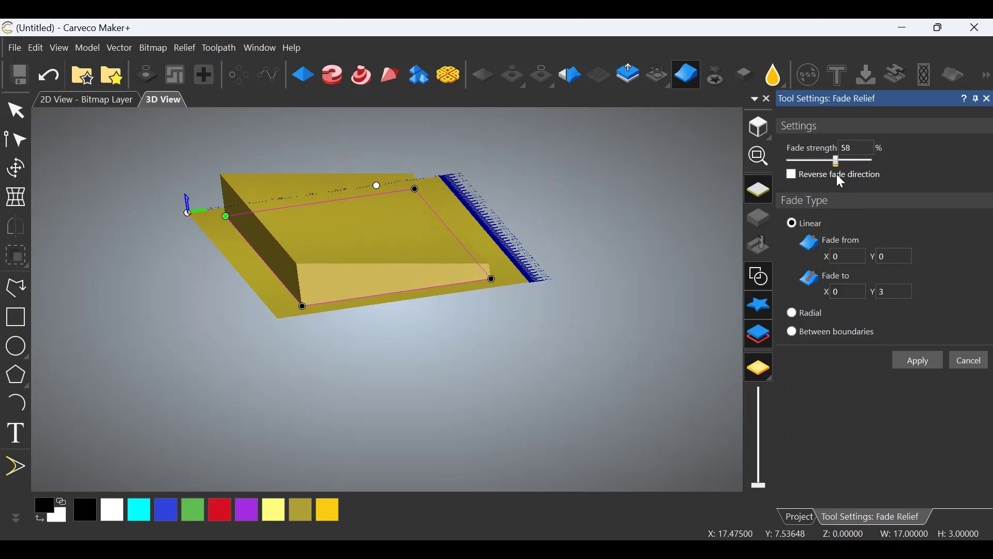
{"action": "left_click_drag", "start_coordinate": [837, 175], "coordinate": [828, 173]}
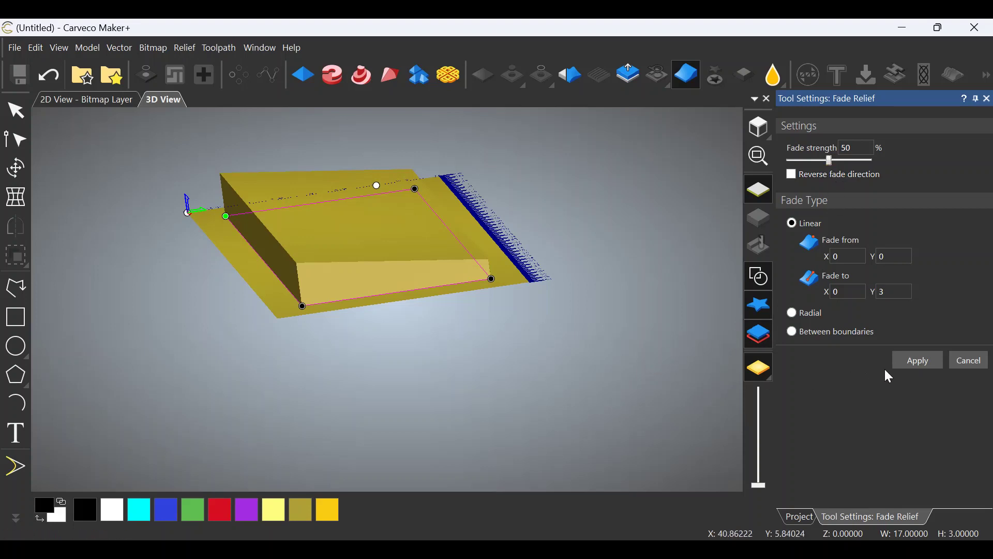
{"action": "left_click", "coordinate": [910, 363]}
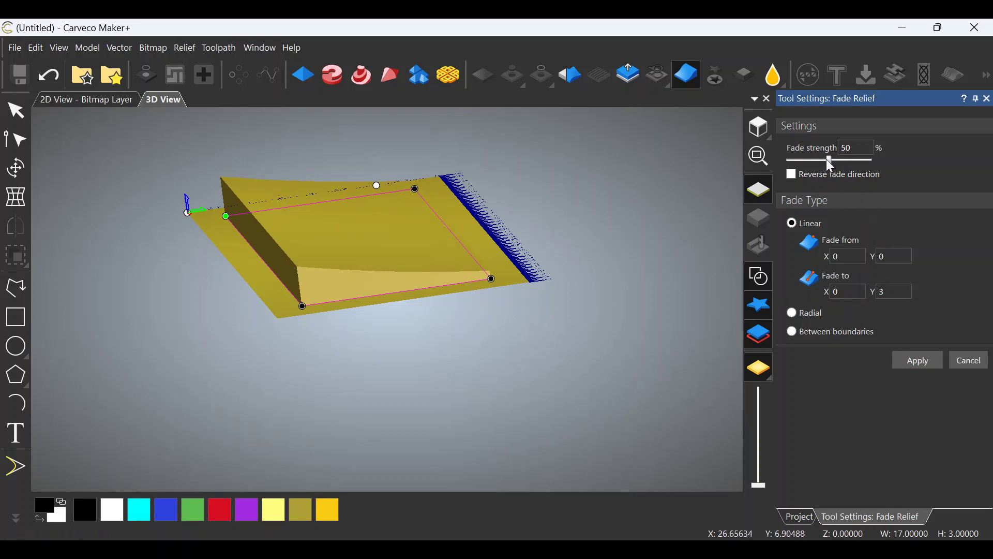
Step: Drop the fade strength to 0 percent, reapply it, and check the taper side-on
{"action": "left_click_drag", "start_coordinate": [828, 159], "coordinate": [783, 162]}
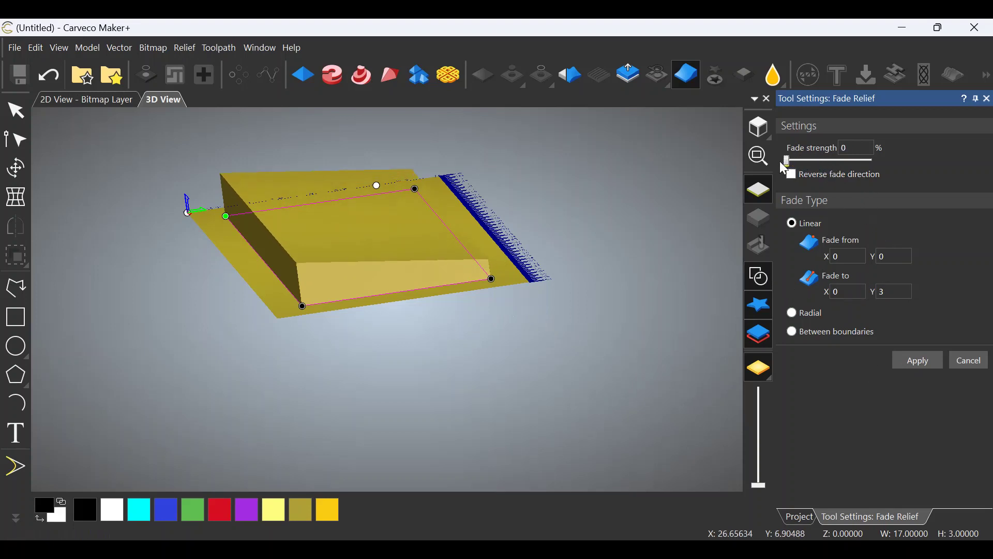
{"action": "left_click", "coordinate": [916, 360]}
{"action": "left_click_drag", "start_coordinate": [494, 313], "coordinate": [512, 339]}
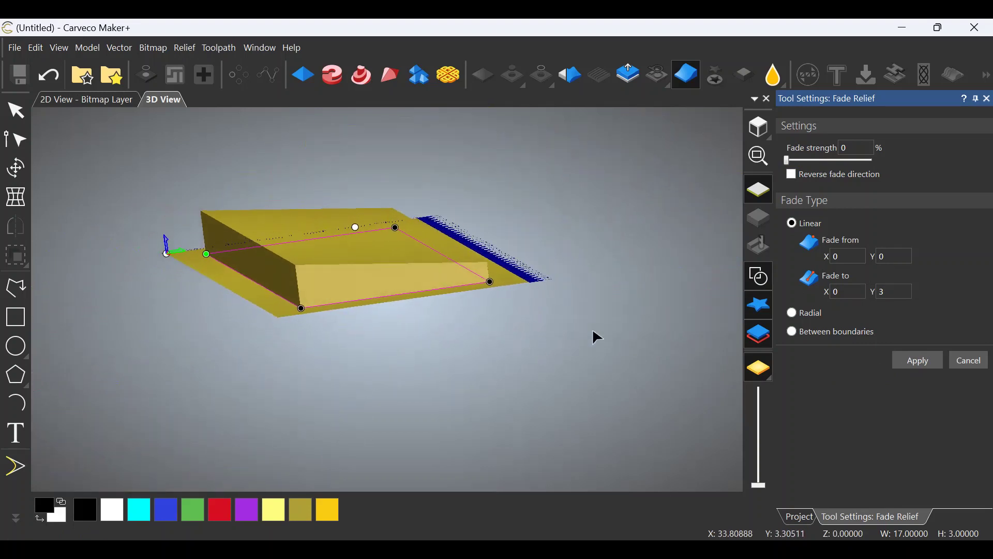
{"action": "left_click", "coordinate": [988, 99]}
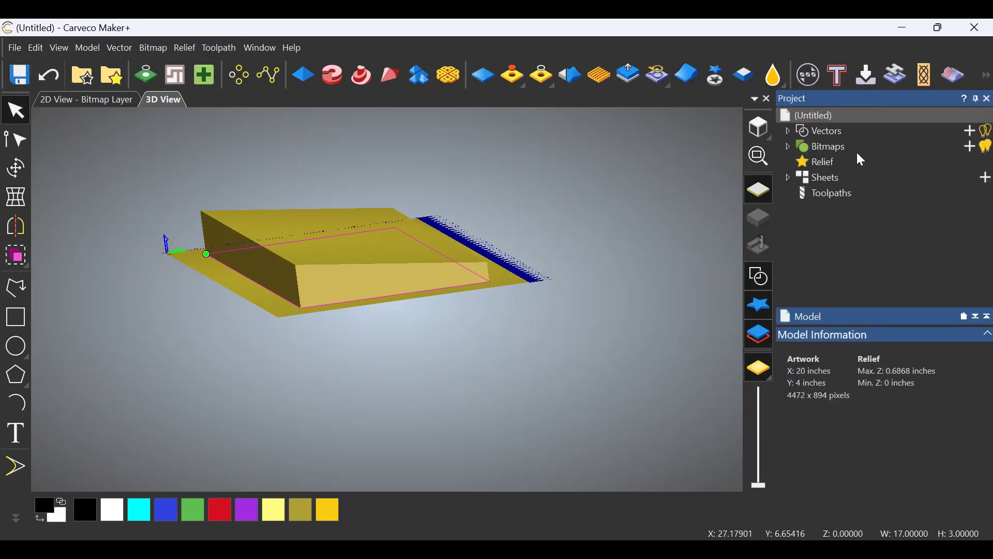
Step: Start a Machine Relief toolpath with Area to Machine set to Selected Vectors
{"action": "left_click", "coordinate": [954, 75]}
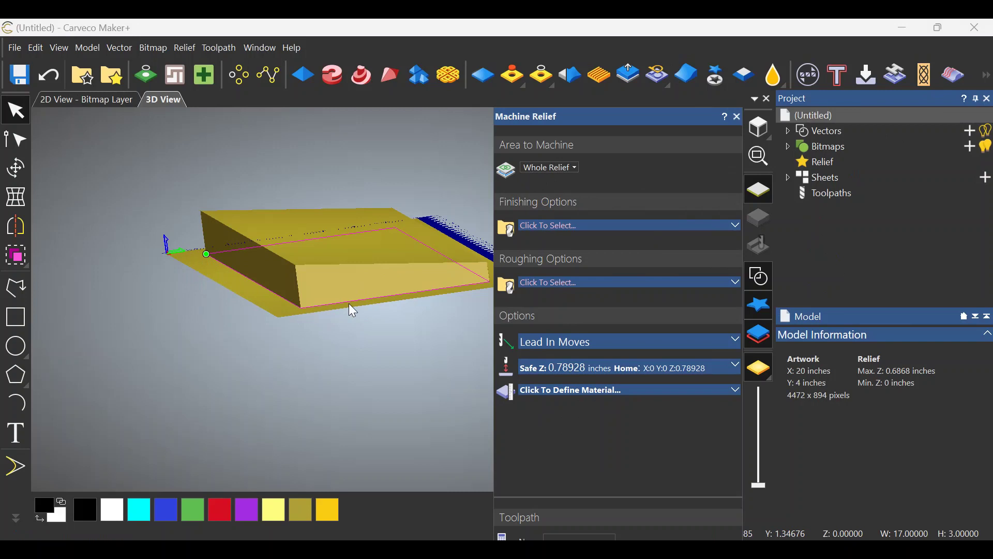
{"action": "left_click", "coordinate": [575, 168]}
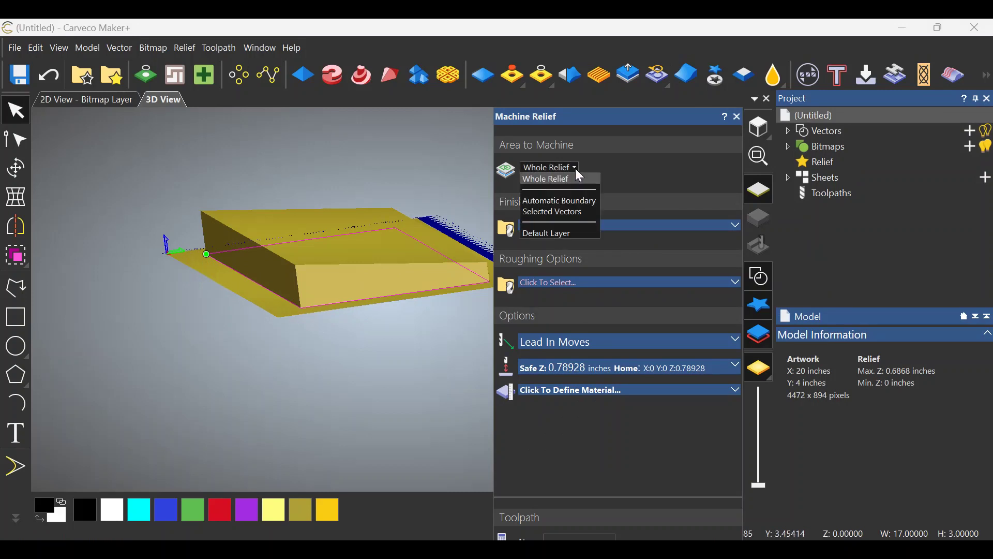
{"action": "left_click", "coordinate": [567, 215]}
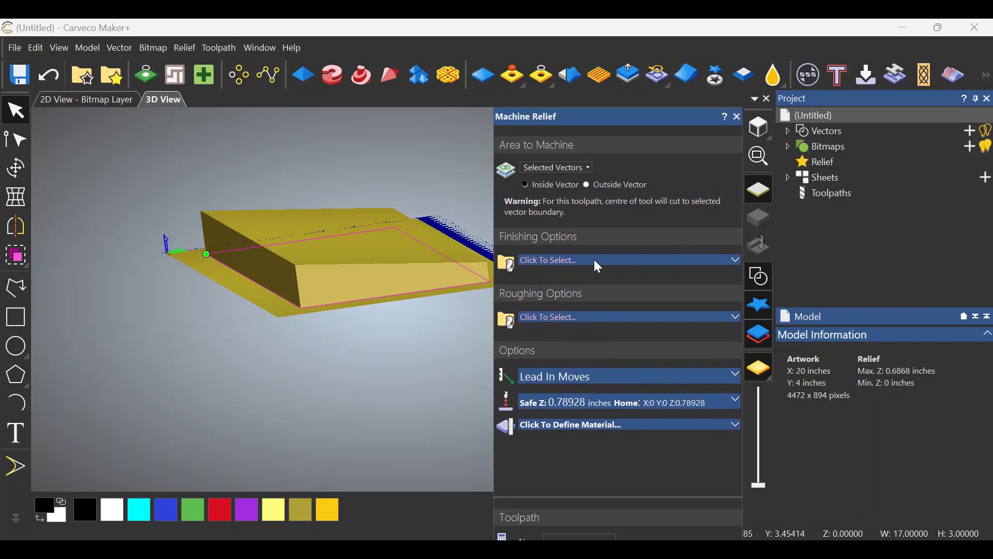
{"action": "left_click", "coordinate": [594, 260]}
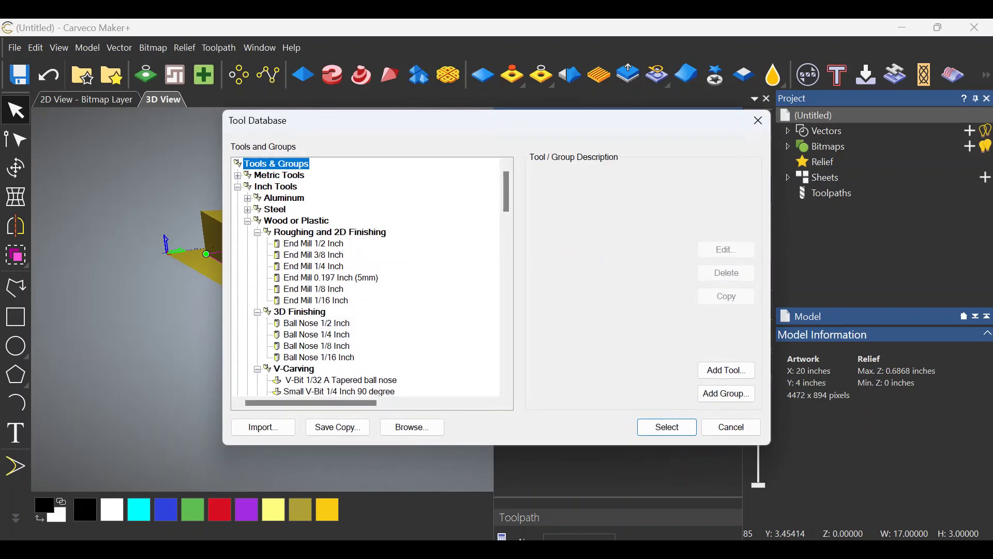
Step: Make Ball Nose 1/4 Inch the finishing tool with a 0.1-inch stepdown
{"action": "left_click", "coordinate": [336, 337]}
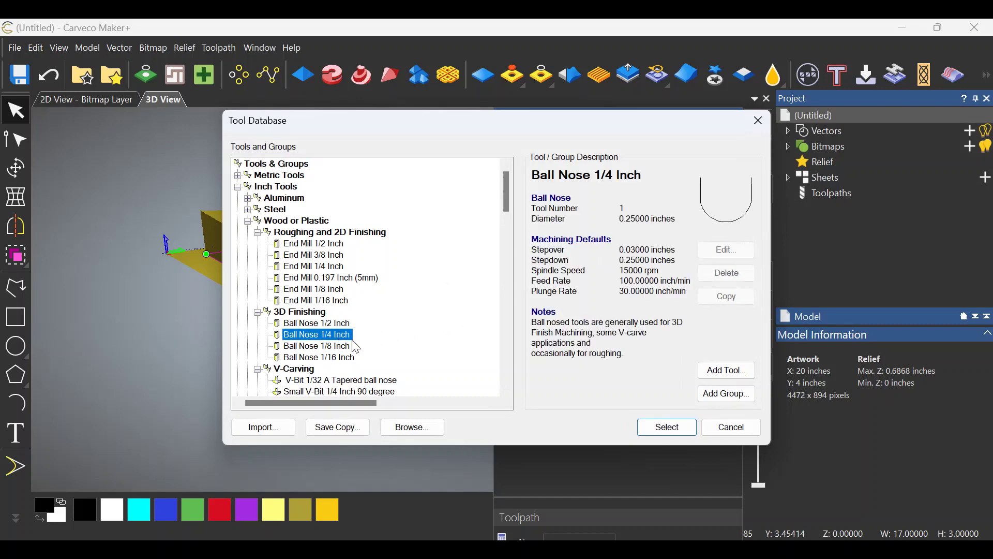
{"action": "left_click", "coordinate": [644, 425]}
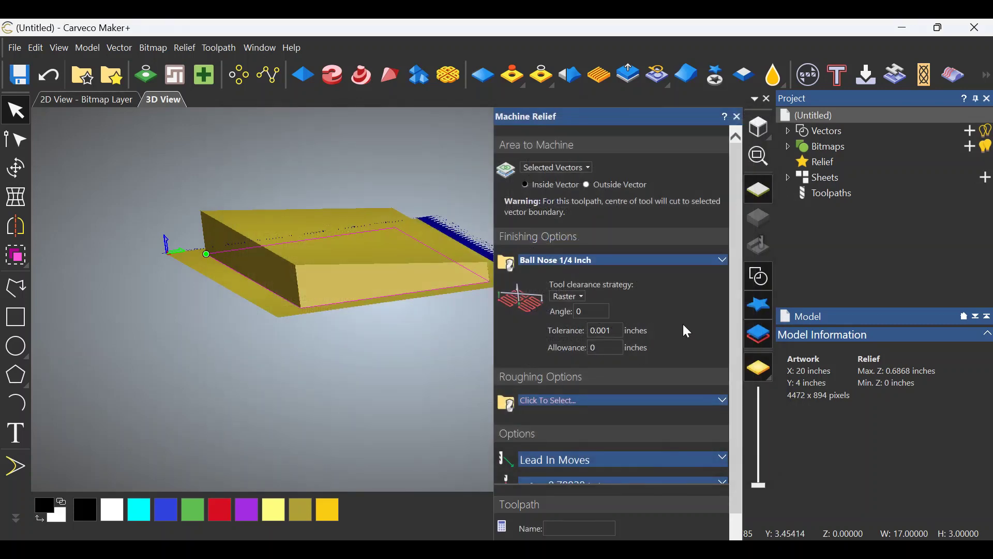
{"action": "left_click", "coordinate": [697, 259]}
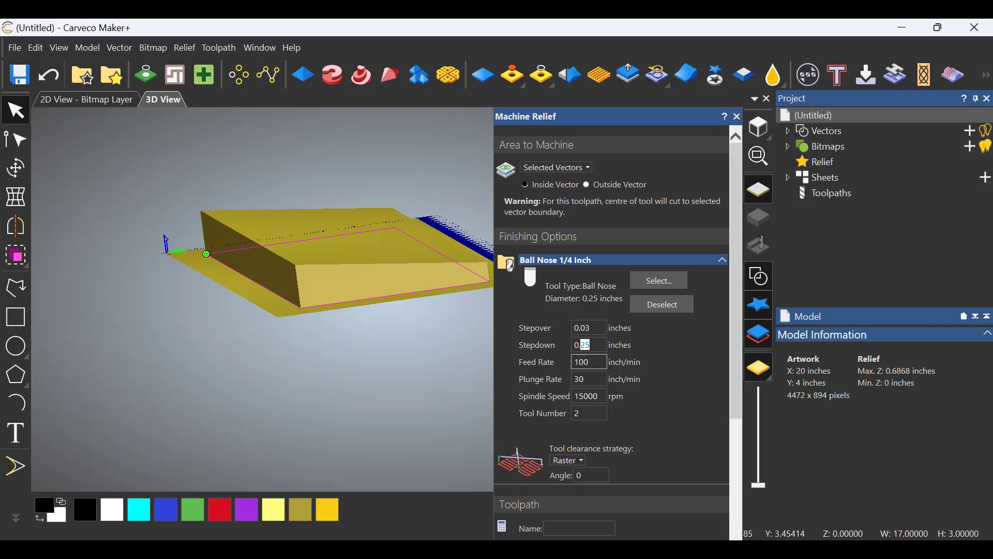
{"action": "type", "text": "0"}
{"action": "scroll", "coordinate": [644, 362], "scroll_direction": "down", "scroll_amount": 2}
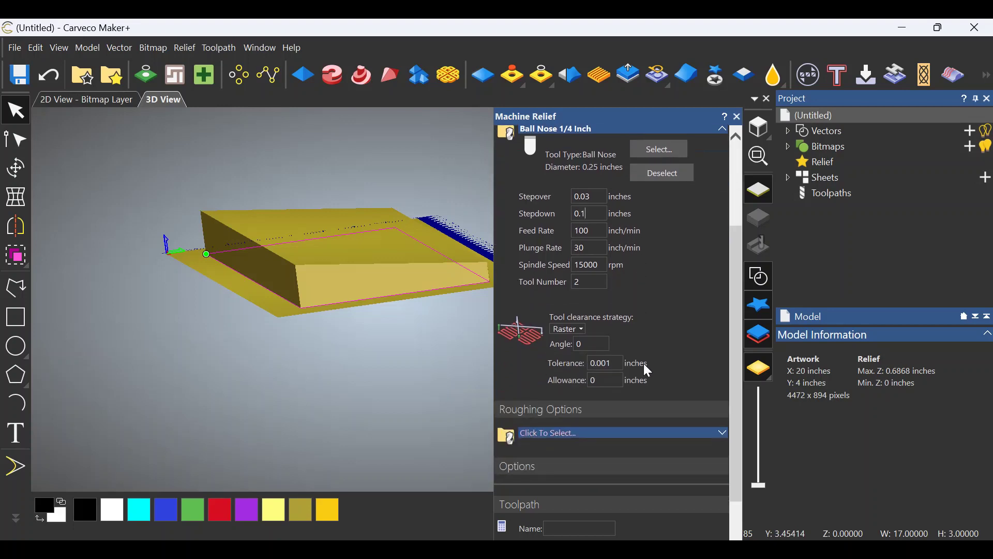
{"action": "scroll", "coordinate": [615, 392], "scroll_direction": "down", "scroll_amount": 1}
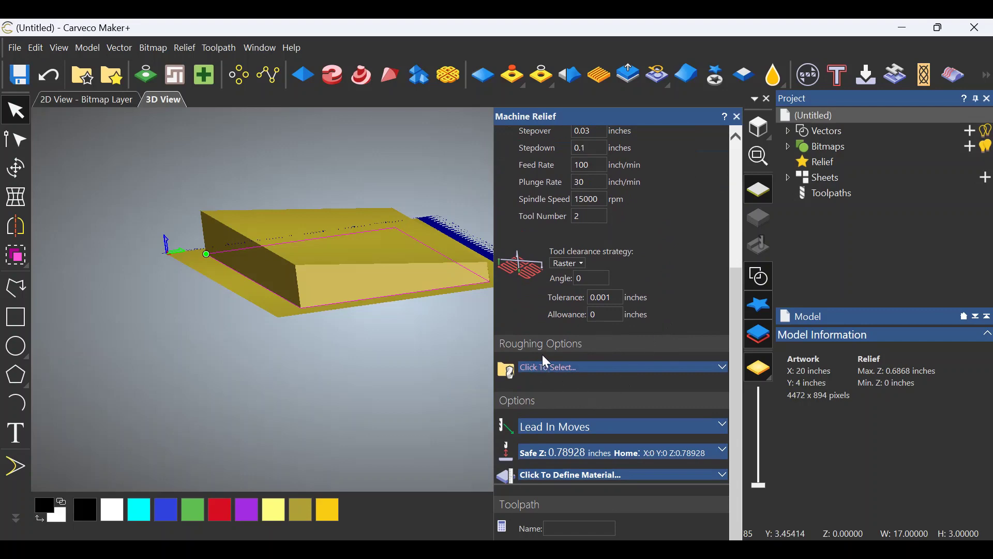
Step: Use Ball Nose 1/4 Inch for roughing with 0.02-inch allowance and 0.1-inch stepdown
{"action": "left_click", "coordinate": [629, 367]}
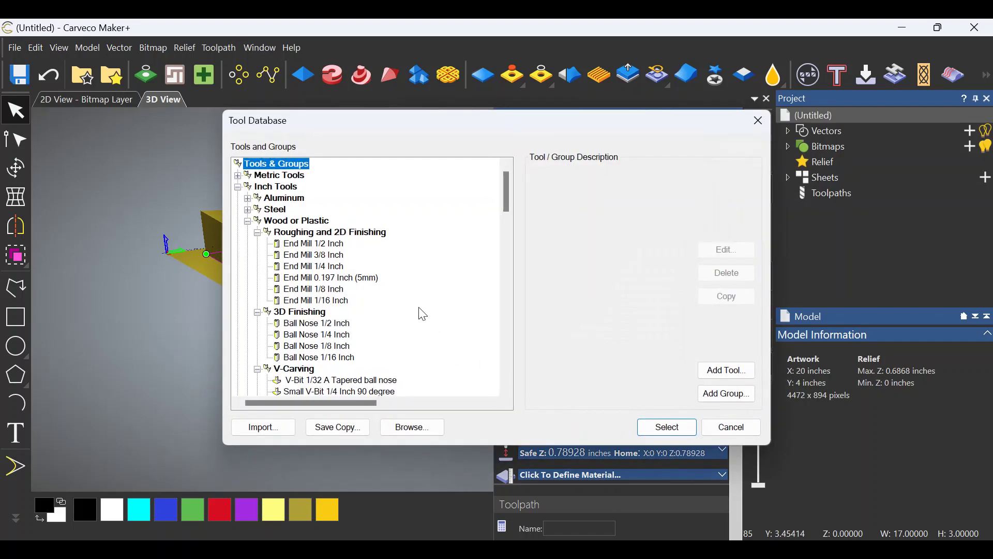
{"action": "left_click", "coordinate": [332, 335]}
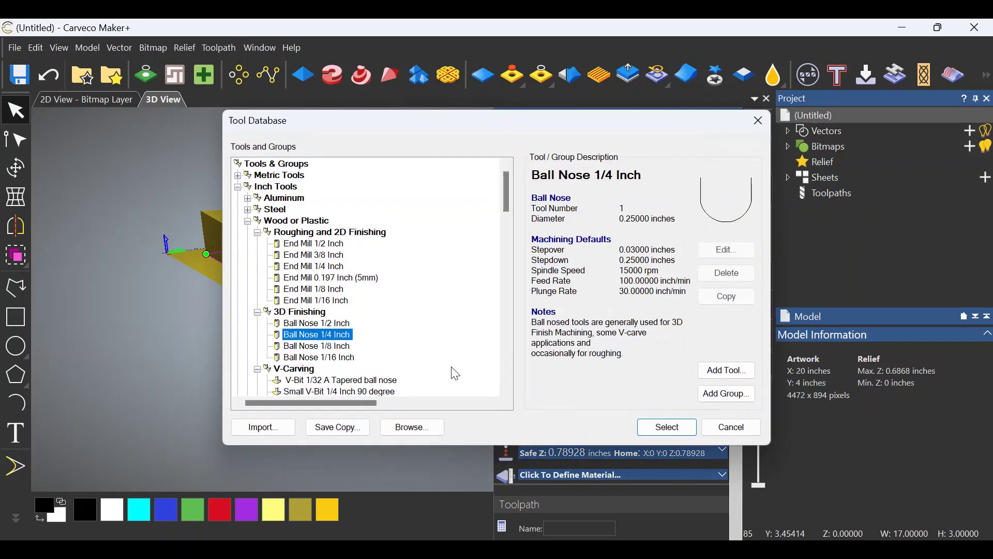
{"action": "left_click", "coordinate": [656, 427]}
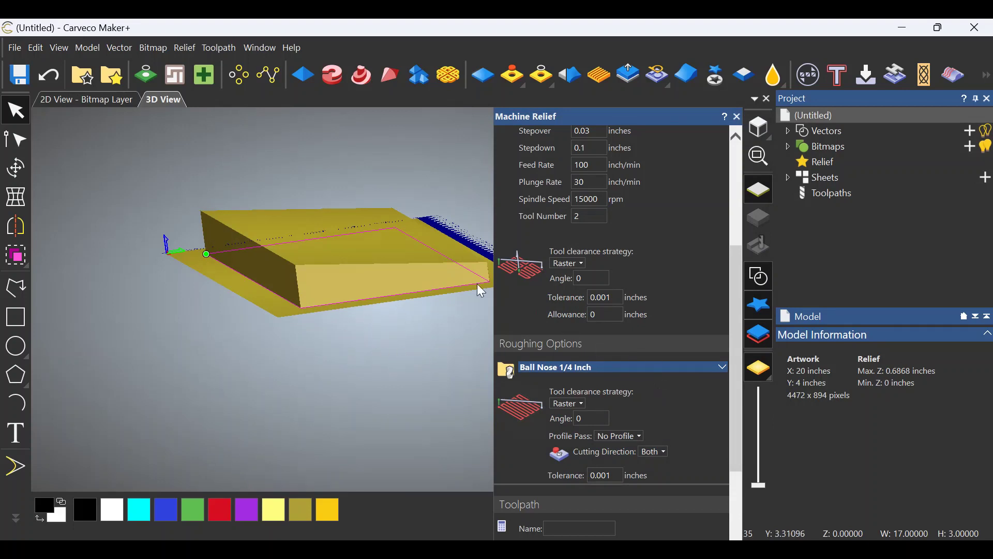
{"action": "scroll", "coordinate": [665, 366], "scroll_direction": "down", "scroll_amount": 3}
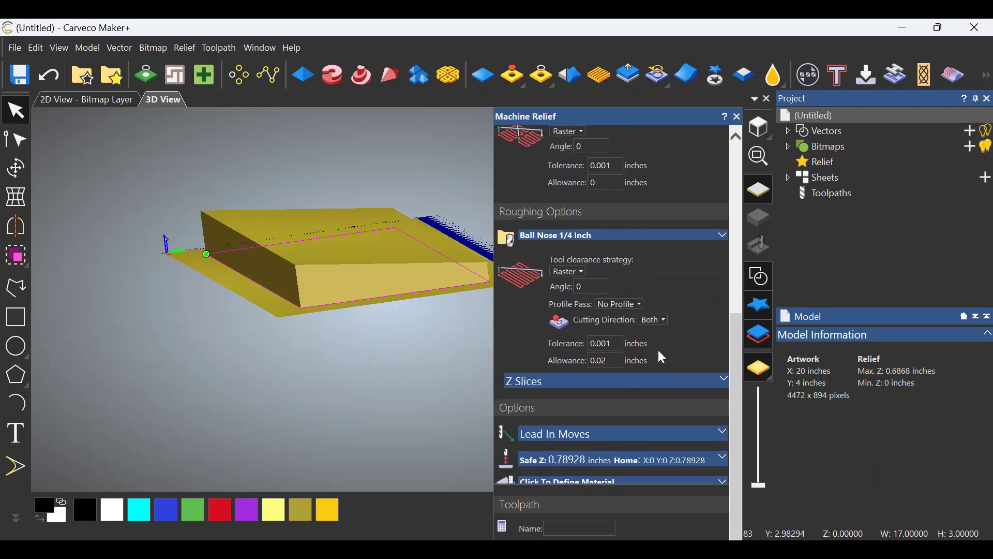
{"action": "left_click", "coordinate": [684, 237]}
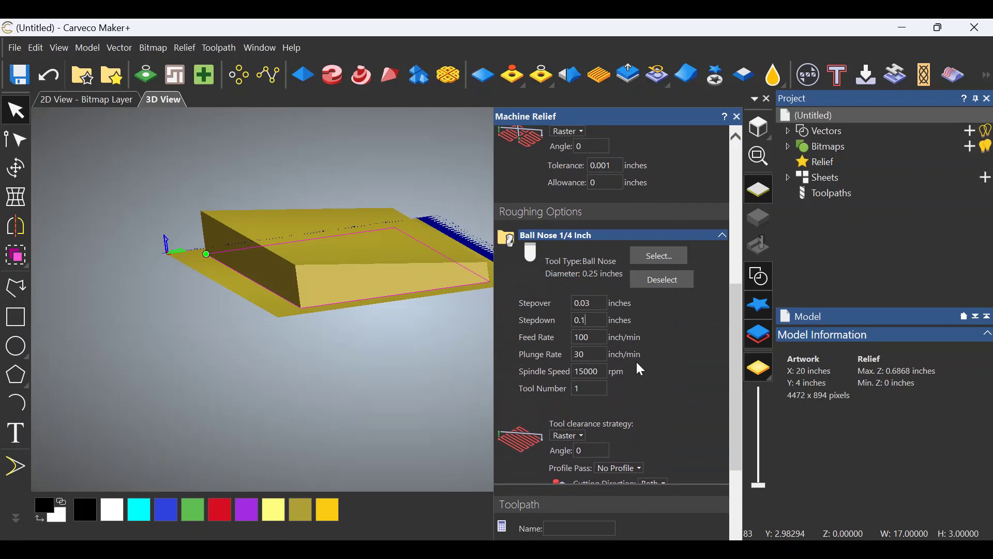
{"action": "scroll", "coordinate": [638, 362], "scroll_direction": "down", "scroll_amount": 5}
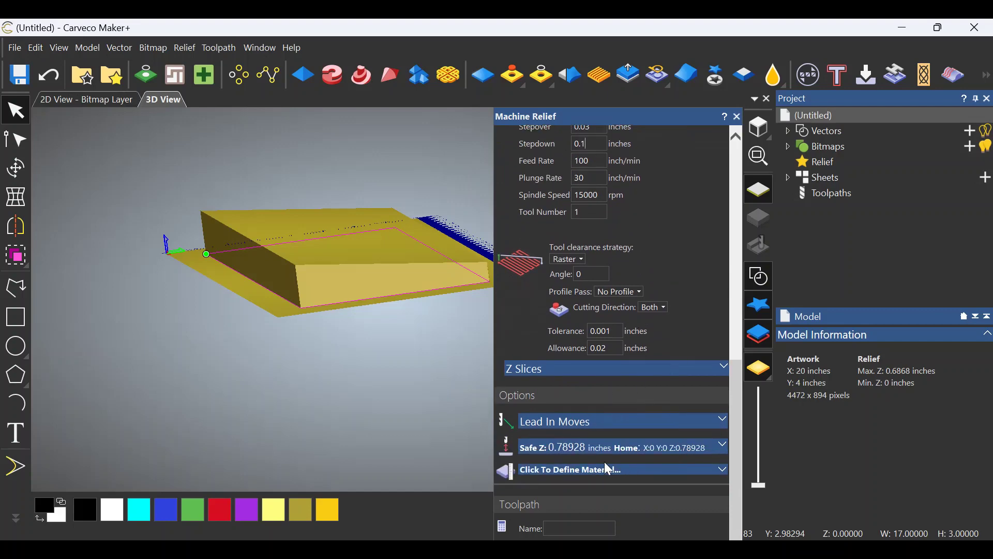
Step: Set the material thickness to 0.75 inches and calculate the Machine Relief toolpath
{"action": "left_click", "coordinate": [662, 468]}
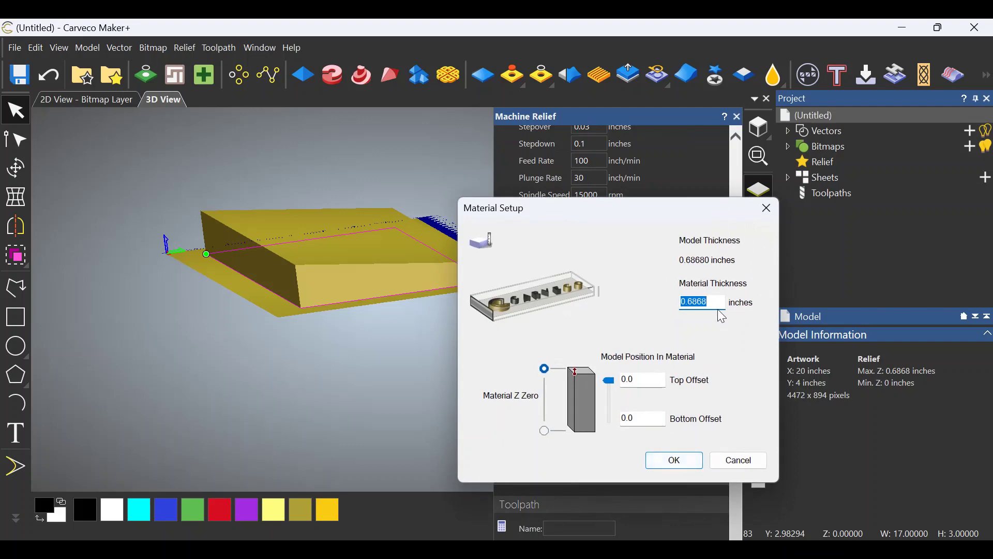
{"action": "type", "text": ".75"}
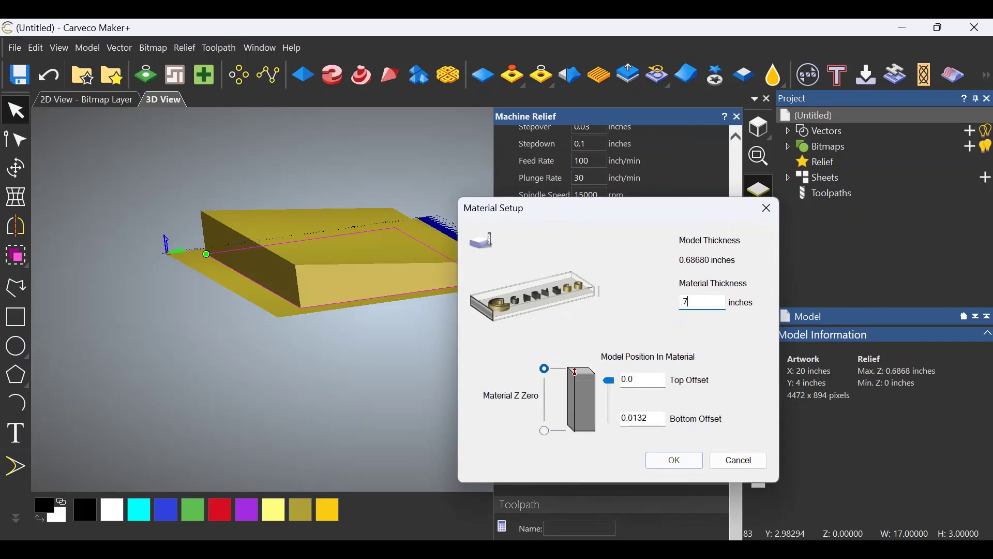
{"action": "left_click", "coordinate": [671, 461]}
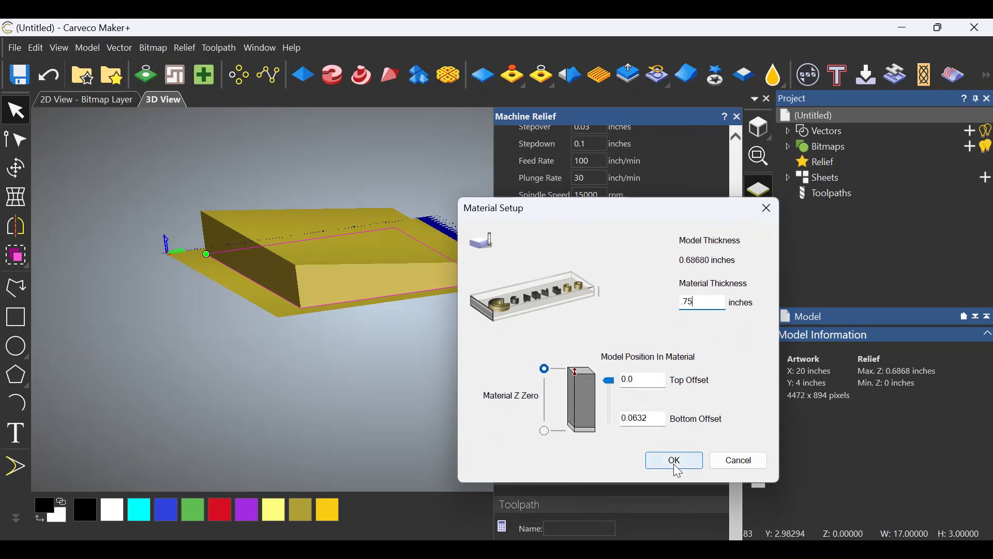
{"action": "left_click_drag", "start_coordinate": [702, 123], "coordinate": [703, 89]}
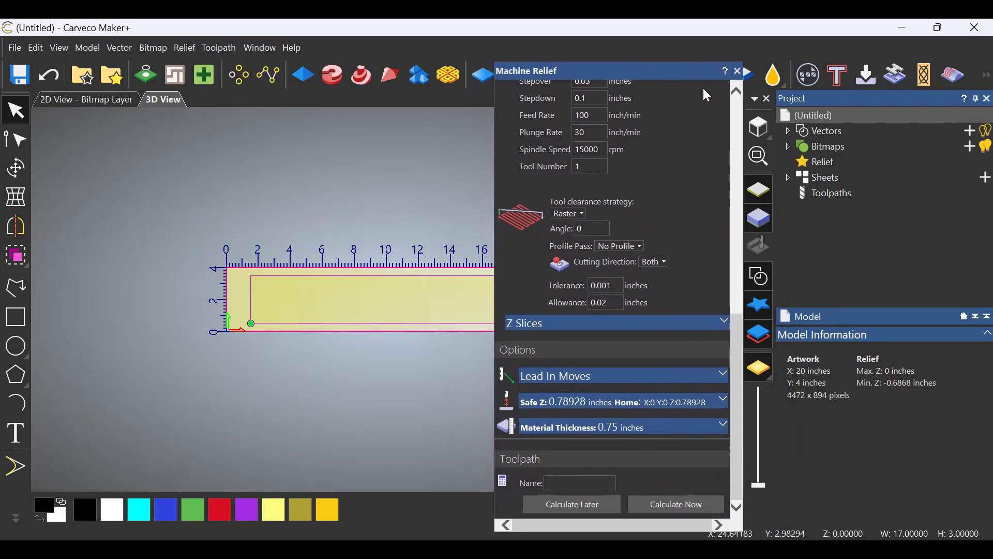
{"action": "left_click", "coordinate": [671, 506]}
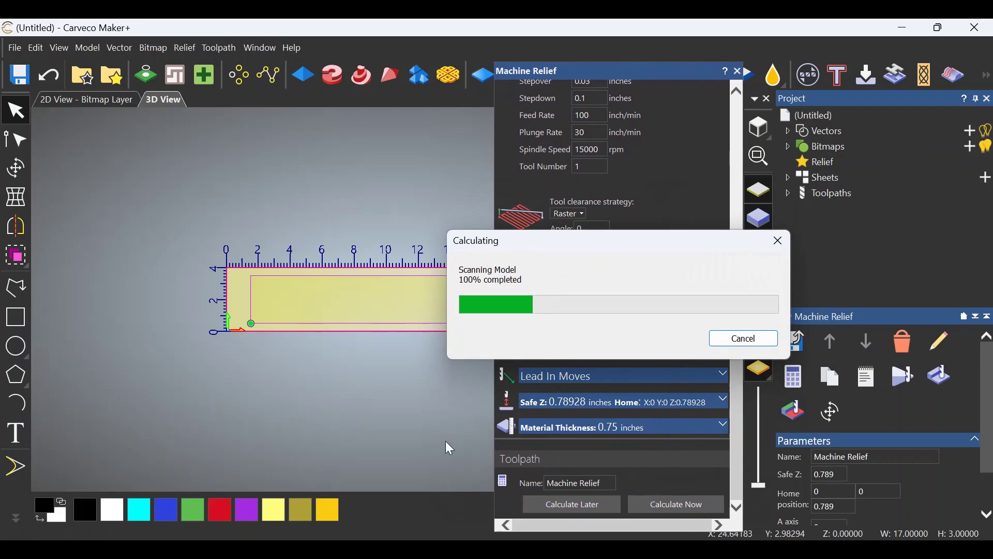
{"action": "left_click", "coordinate": [739, 72]}
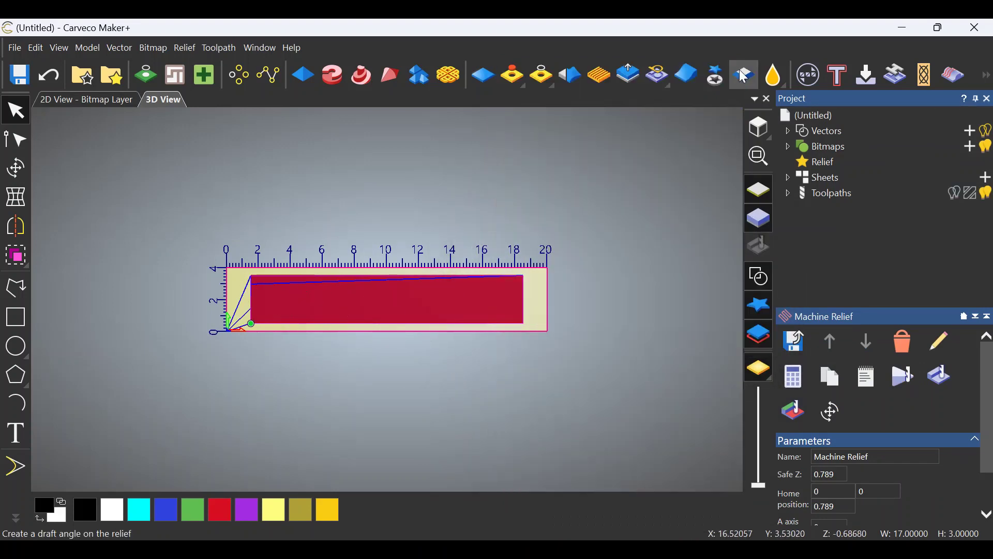
Step: Hide the Machine Relief preview in the 3D view and reselect the rectangle vector
{"action": "left_click", "coordinate": [811, 191]}
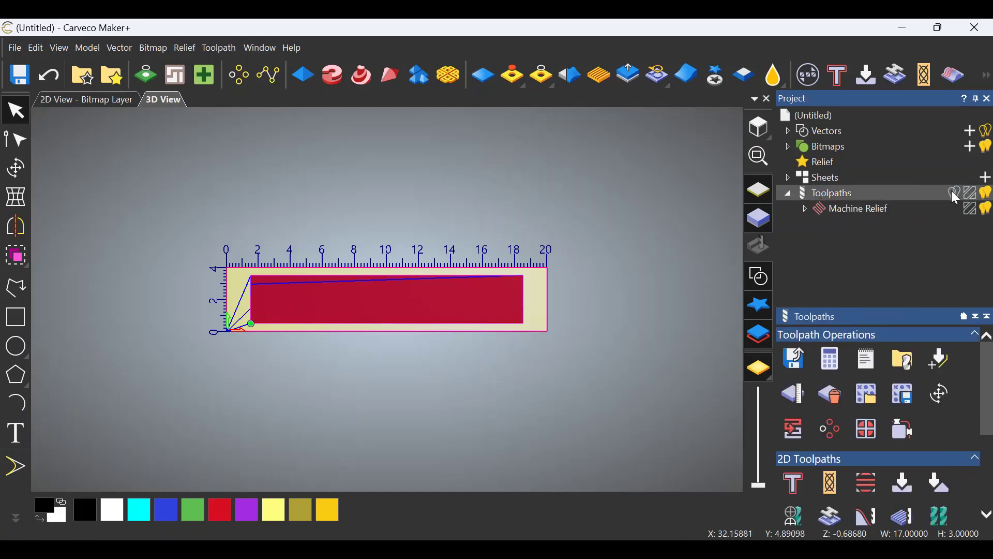
{"action": "left_click", "coordinate": [986, 192]}
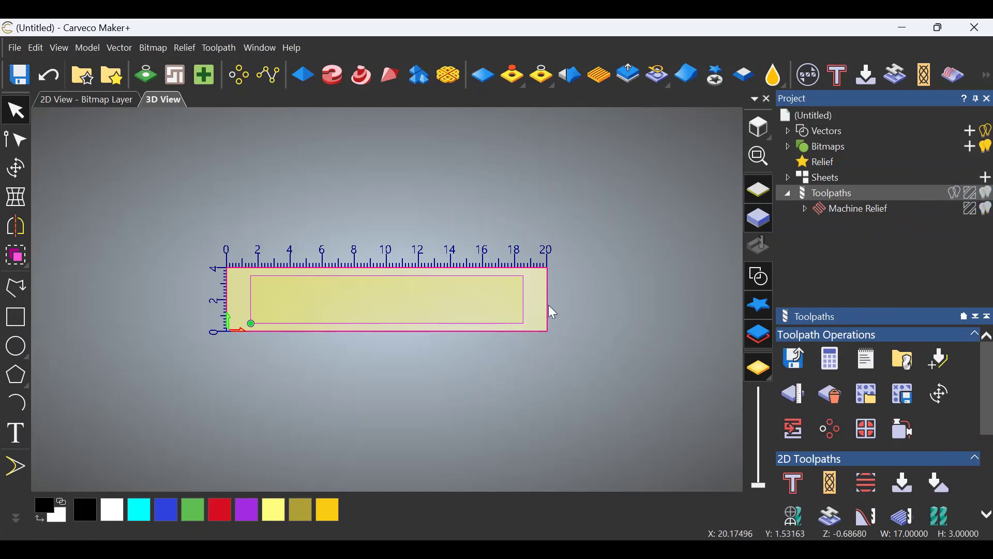
{"action": "left_click", "coordinate": [621, 330]}
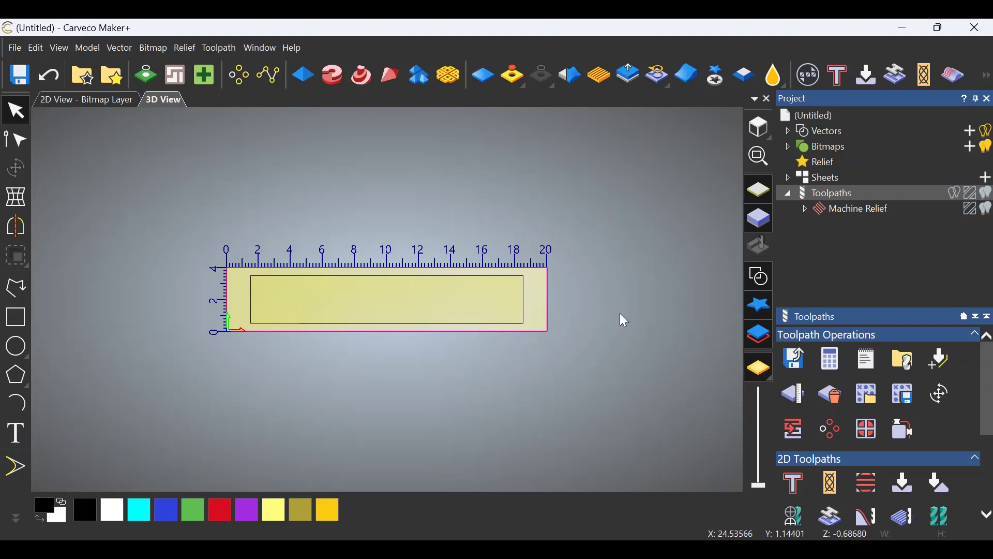
{"action": "left_click", "coordinate": [479, 276]}
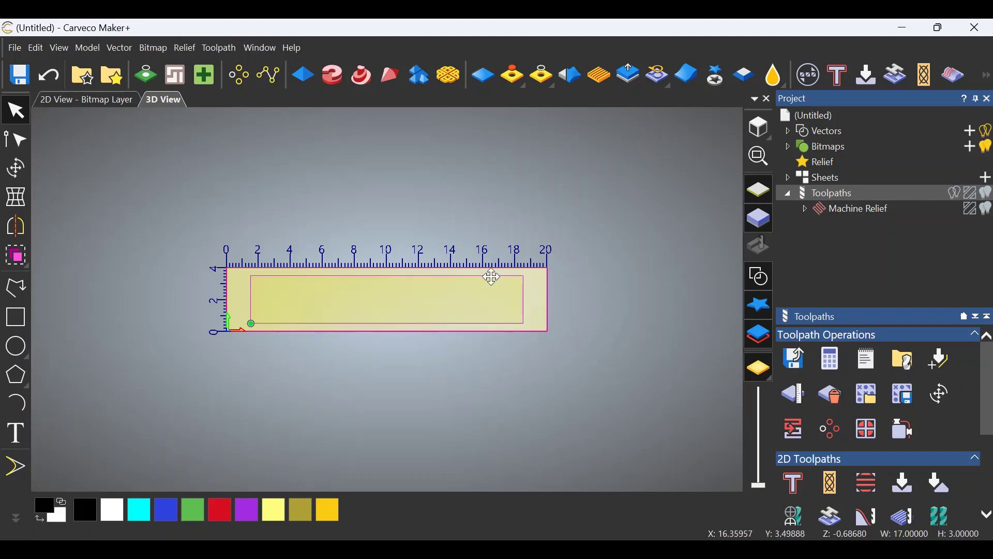
Step: Start a profile toolpath on the rectangle using the End Mill 1/4 Inch
{"action": "left_click", "coordinate": [840, 82]}
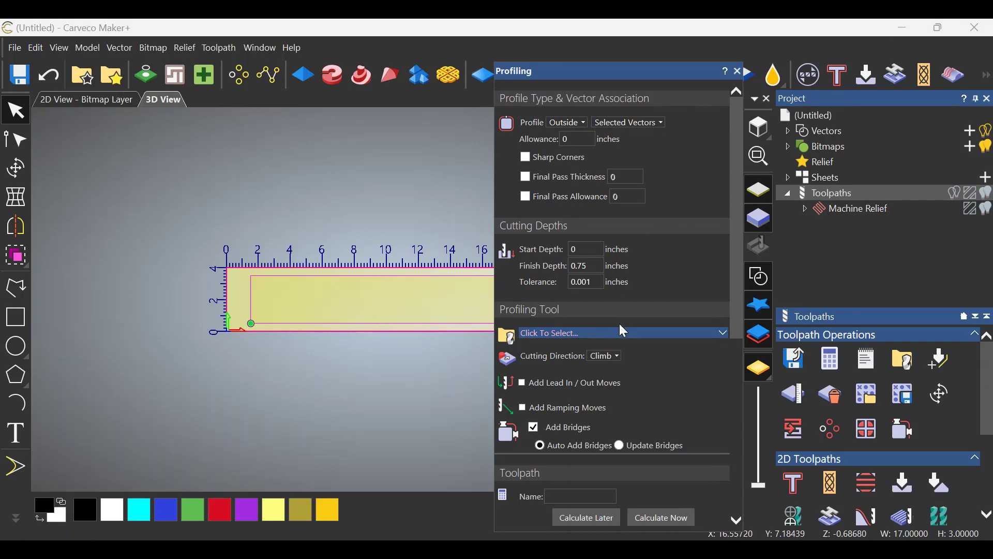
{"action": "left_click", "coordinate": [707, 335]}
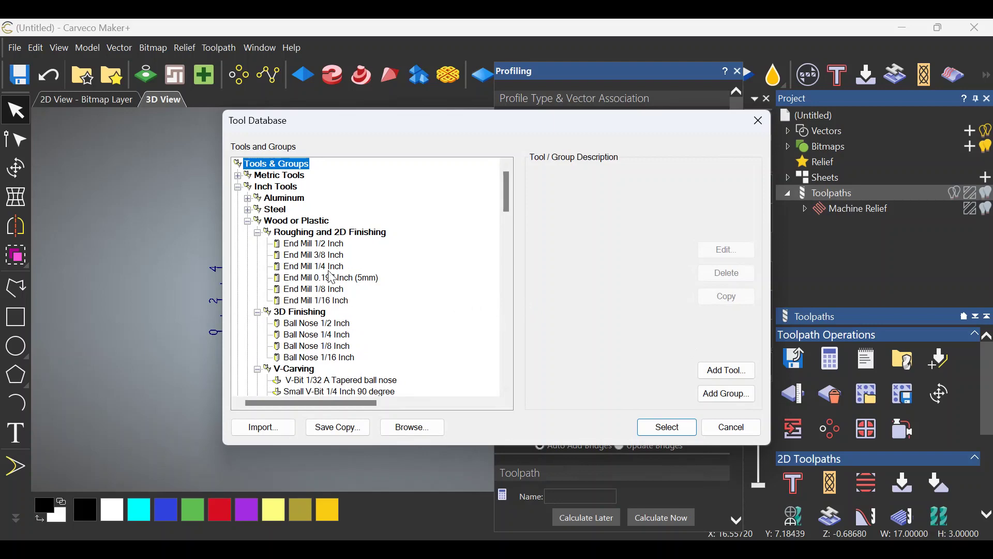
{"action": "left_click", "coordinate": [328, 266]}
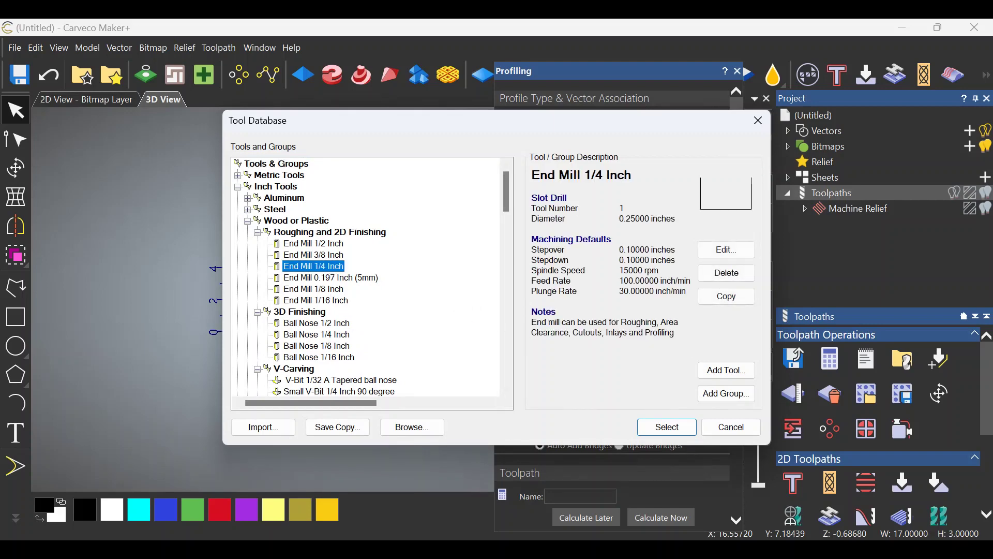
{"action": "left_click", "coordinate": [660, 430]}
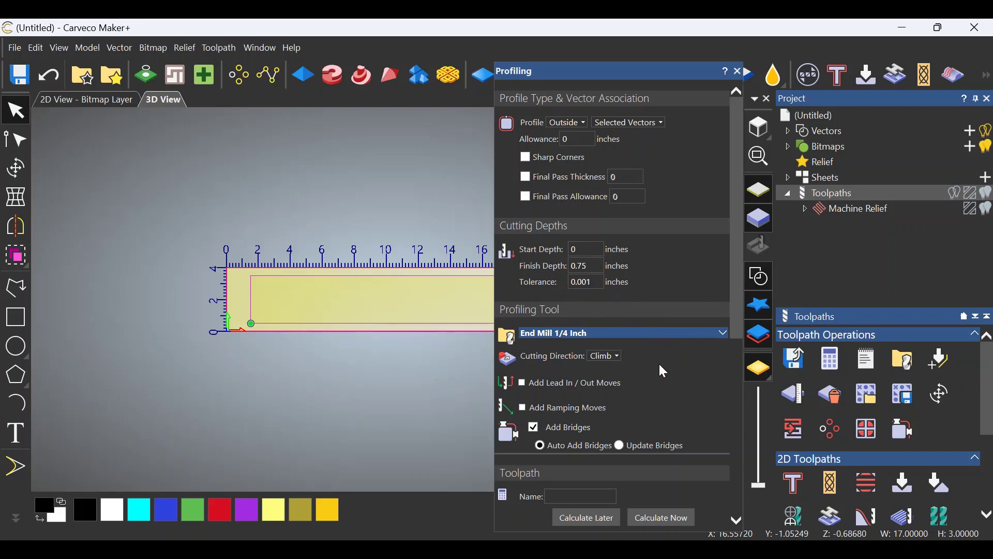
Step: Review the bridge and Options settings, then calculate the outside Profile toolpath around the rectangle
{"action": "scroll", "coordinate": [658, 362], "scroll_direction": "down", "scroll_amount": 5}
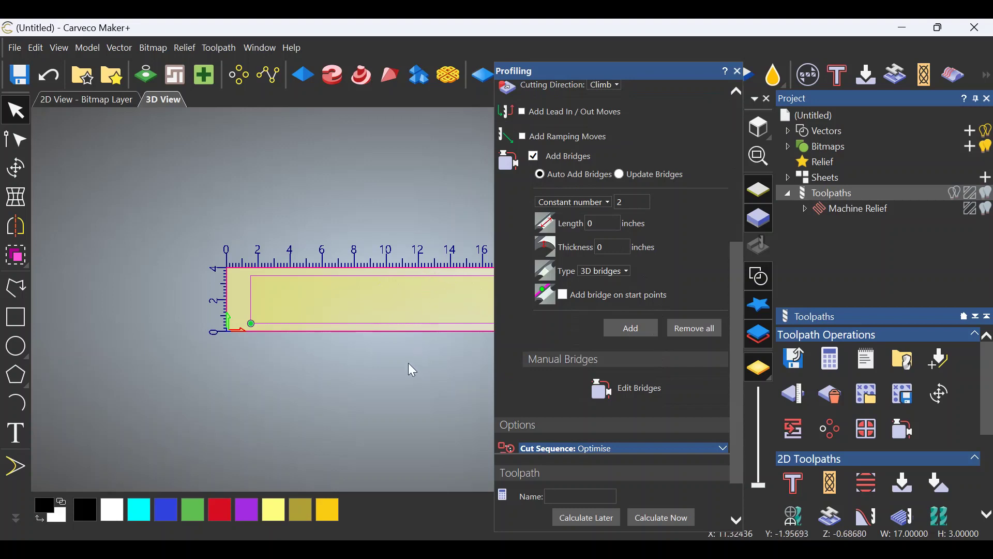
{"action": "middle_click_drag", "start_coordinate": [408, 363], "coordinate": [322, 288]}
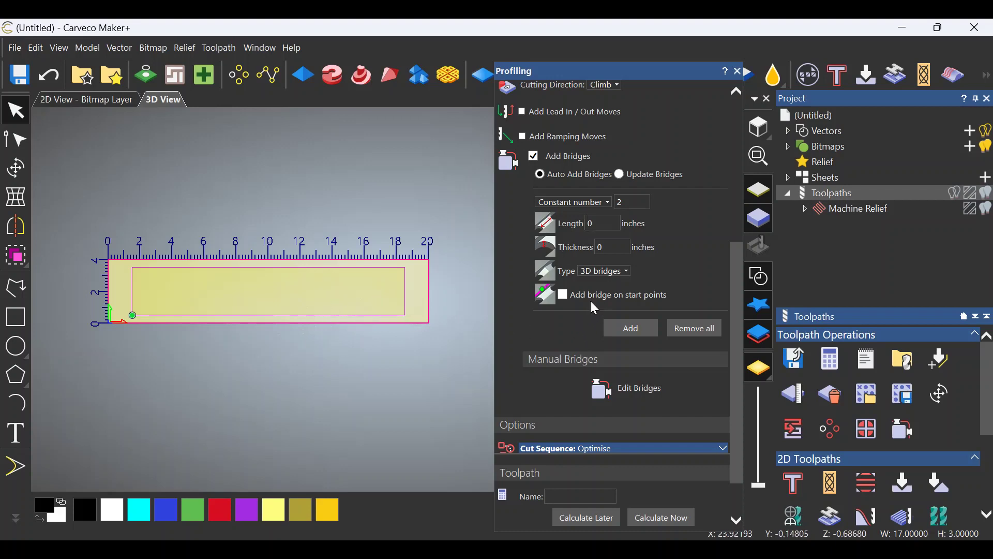
{"action": "scroll", "coordinate": [577, 333], "scroll_direction": "down", "scroll_amount": 2}
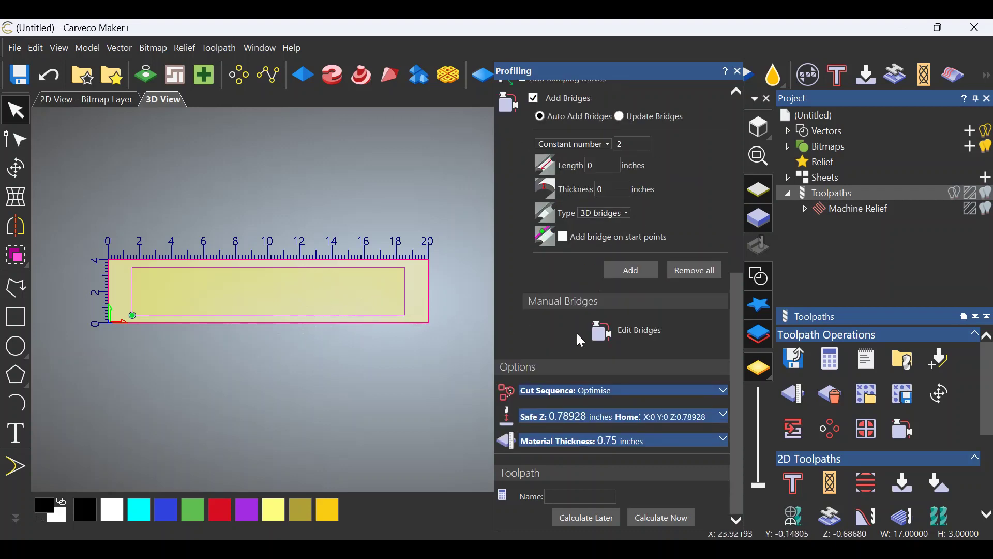
{"action": "left_click", "coordinate": [656, 514]}
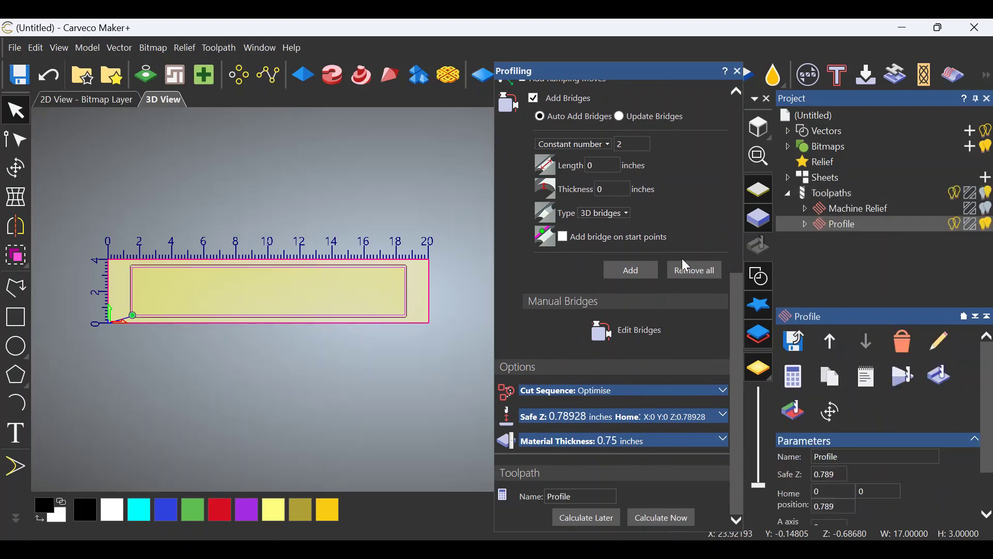
Step: Run a Standard-resolution Whole Model simulation of the 3D toolpaths and tilt the view to inspect the block
{"action": "left_click", "coordinate": [738, 71]}
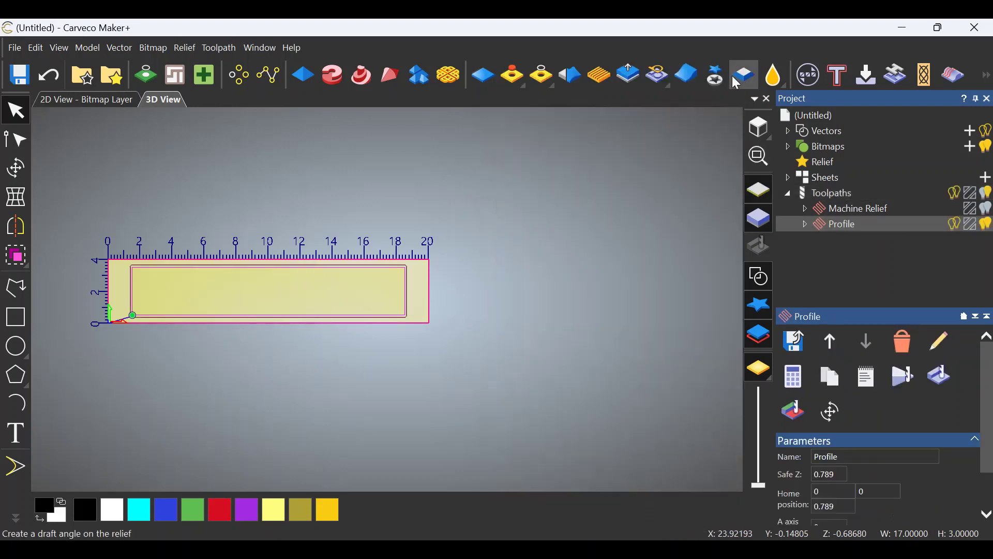
{"action": "left_click", "coordinate": [821, 195]}
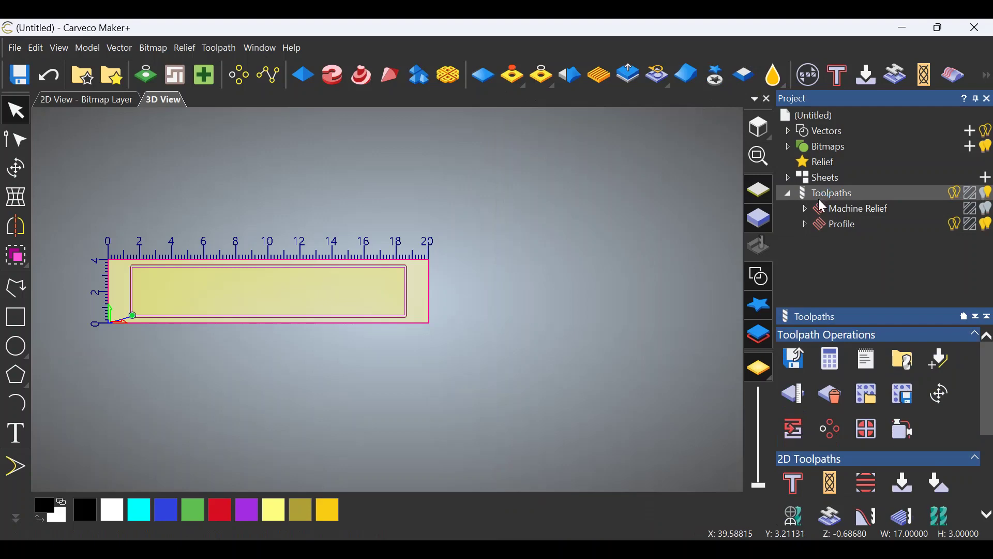
{"action": "scroll", "coordinate": [836, 406], "scroll_direction": "down", "scroll_amount": 3}
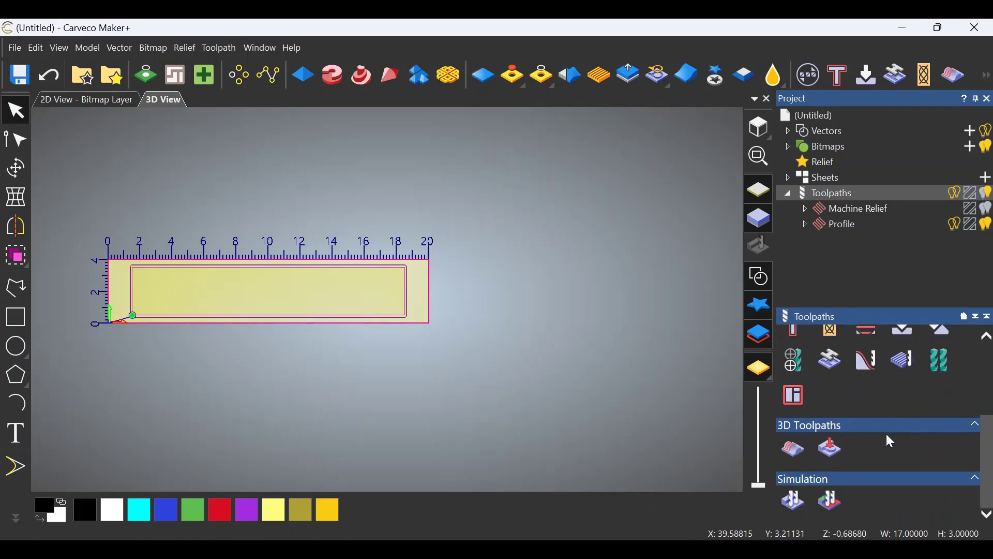
{"action": "left_click", "coordinate": [795, 501]}
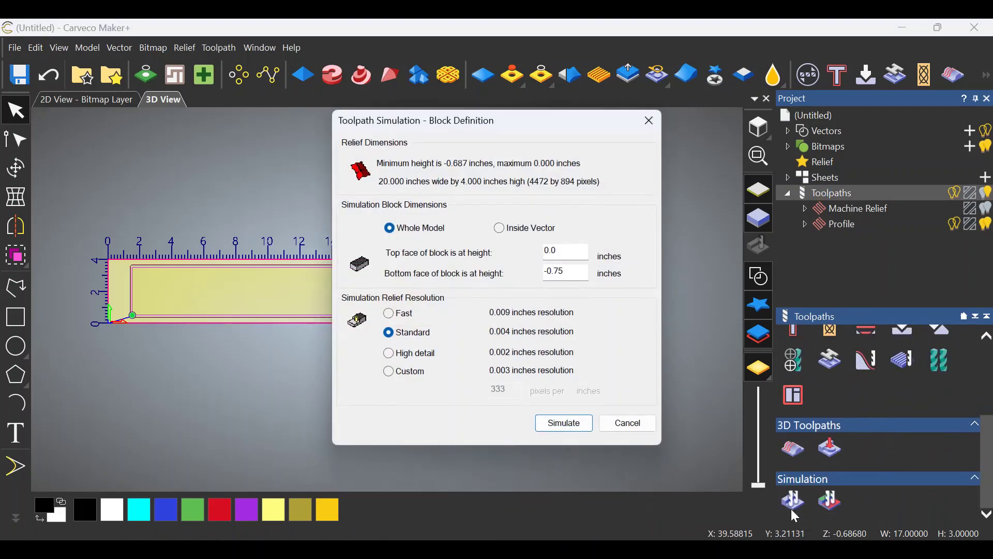
{"action": "left_click", "coordinate": [579, 424]}
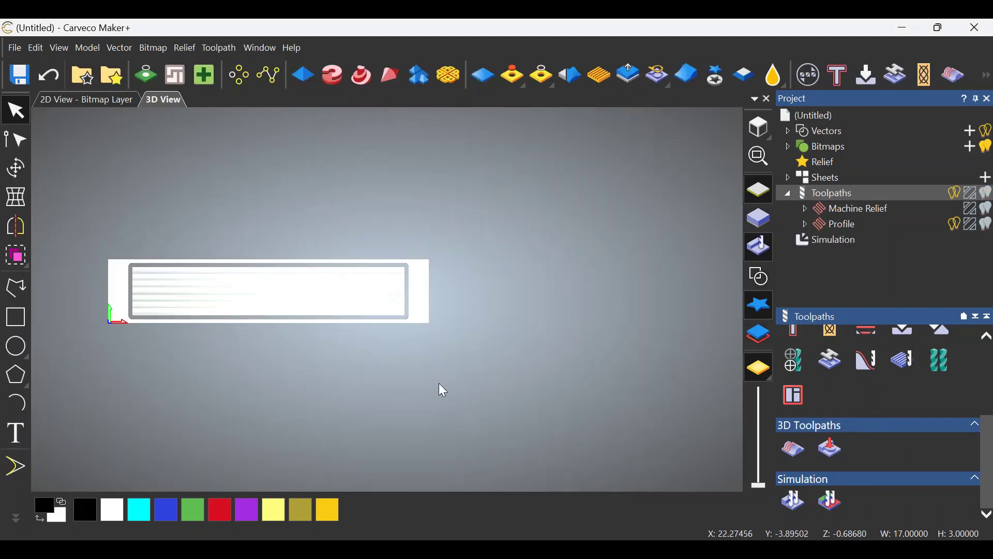
{"action": "left_click_drag", "start_coordinate": [373, 376], "coordinate": [172, 215]}
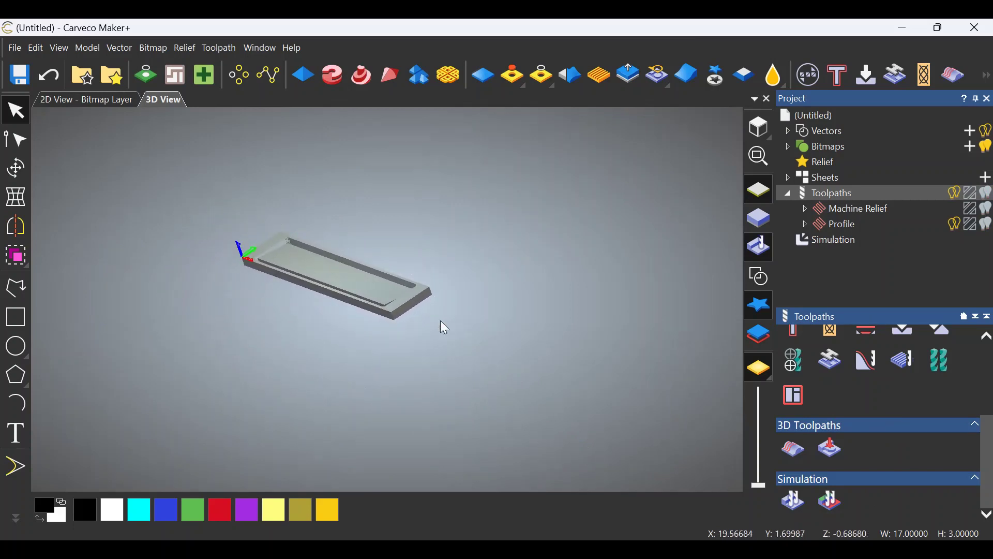
Step: Auto-delete the simulation's waste material and orbit around to inspect the tapered board edge-on
{"action": "left_click", "coordinate": [825, 241]}
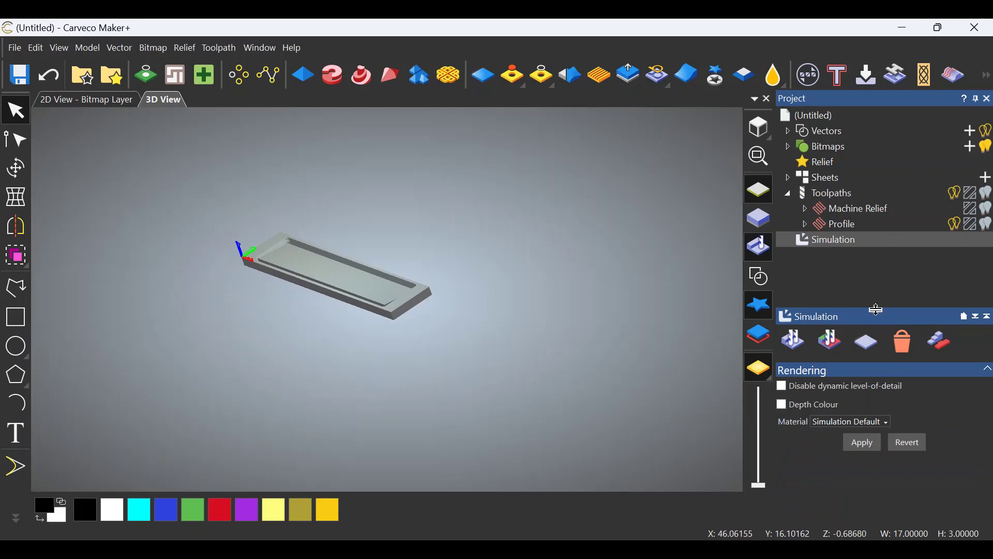
{"action": "left_click", "coordinate": [939, 344]}
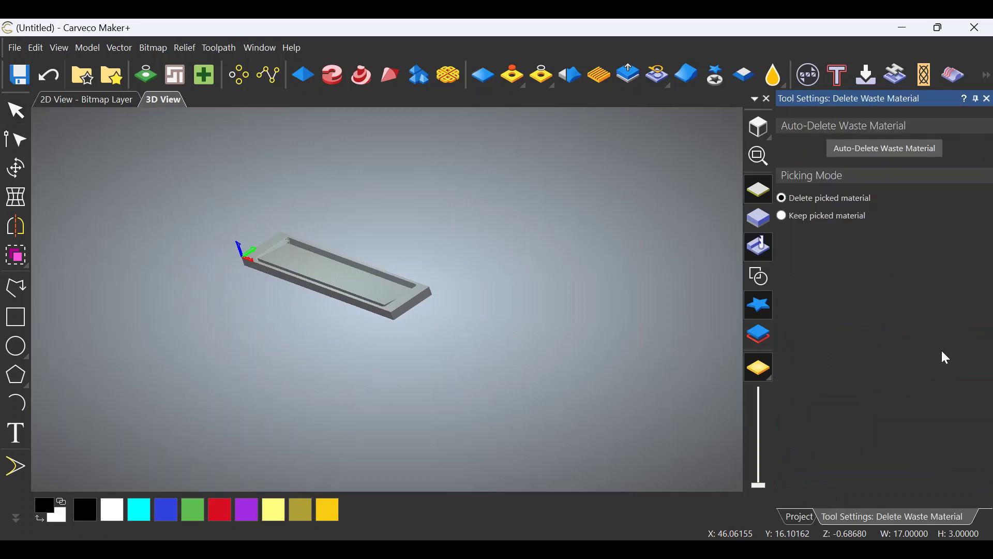
{"action": "left_click", "coordinate": [881, 150]}
{"action": "left_click_drag", "start_coordinate": [591, 374], "coordinate": [386, 308]}
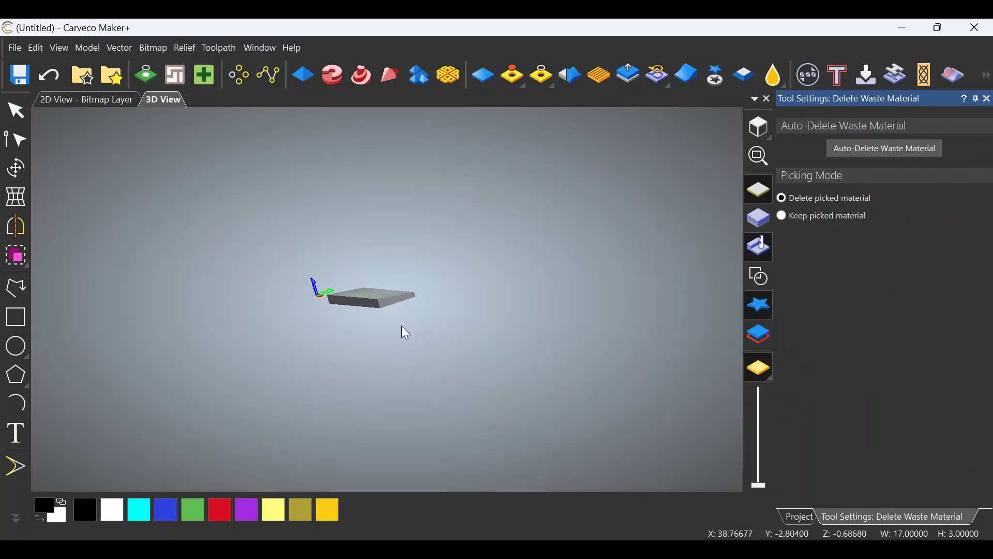
{"action": "scroll", "coordinate": [406, 318], "scroll_direction": "up", "scroll_amount": 3}
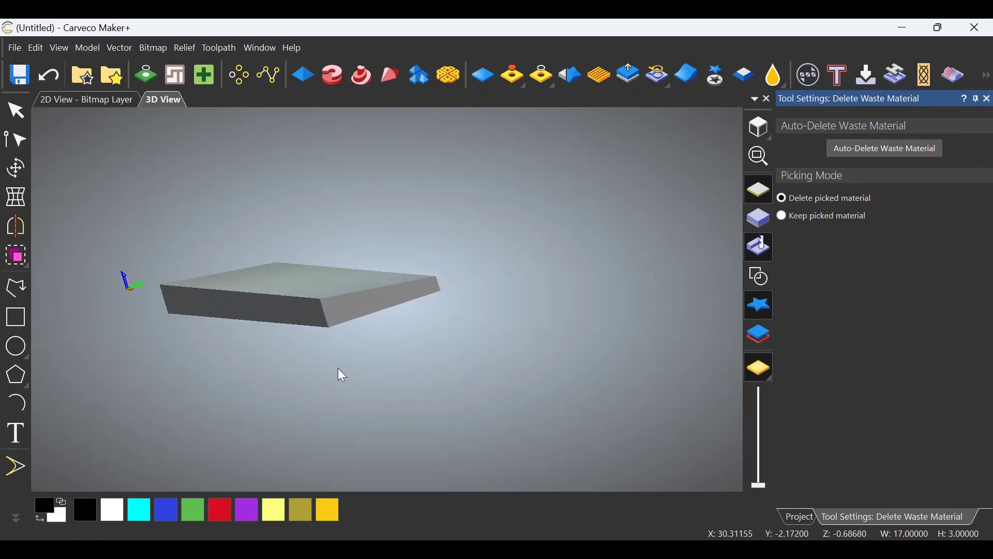
{"action": "left_click_drag", "start_coordinate": [338, 369], "coordinate": [285, 359]}
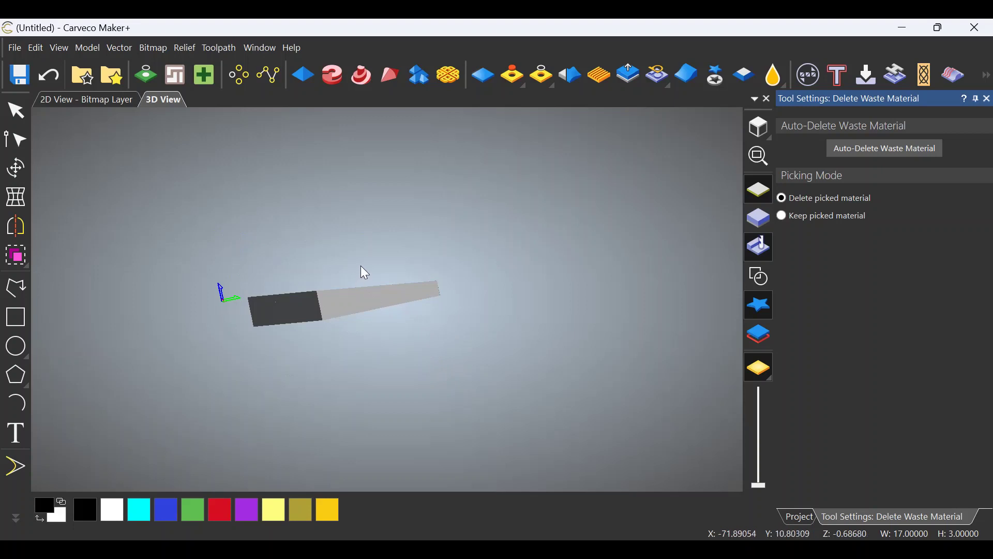
{"action": "left_click_drag", "start_coordinate": [373, 305], "coordinate": [409, 367]}
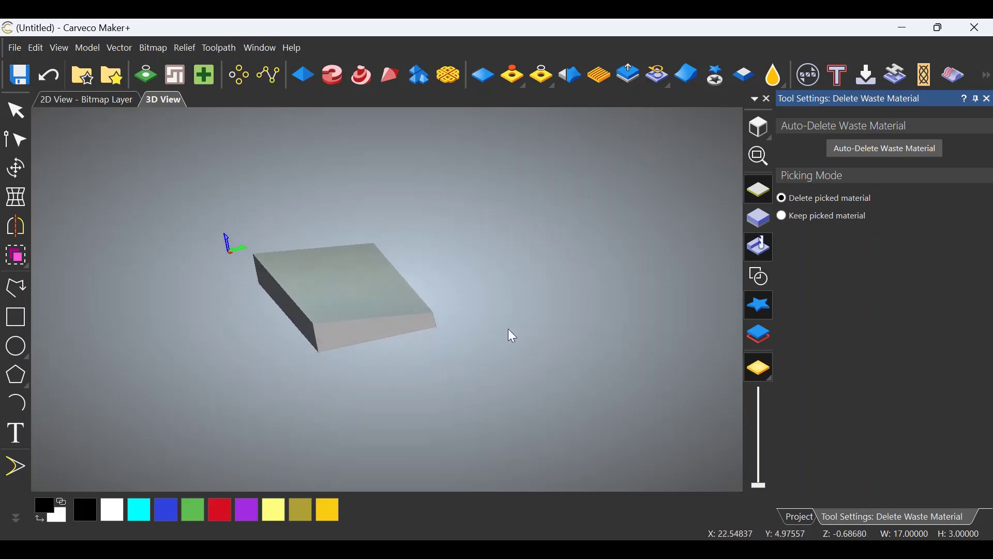